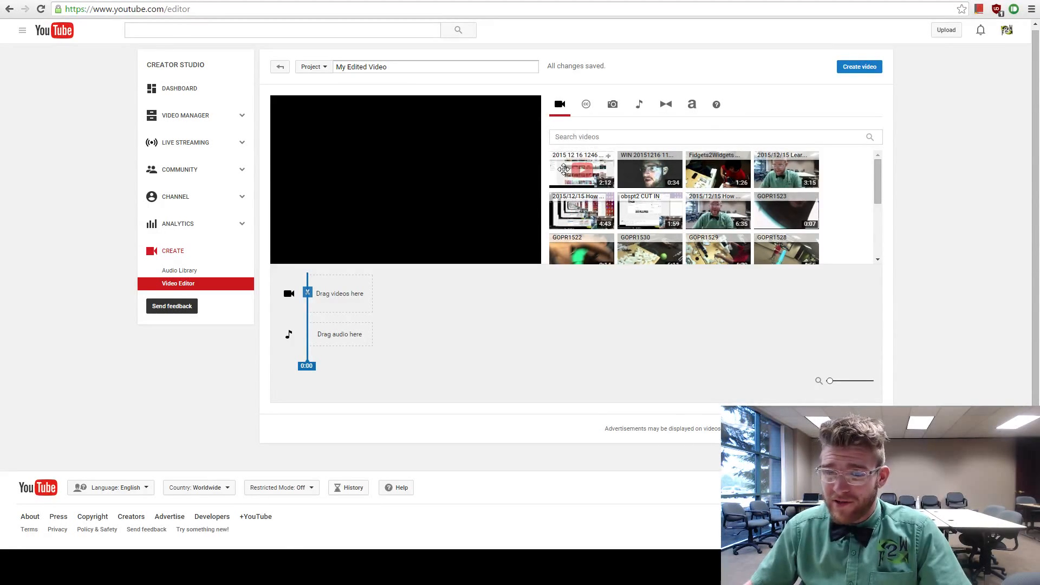
{"action": "left_click_drag", "start_coordinate": [566, 170], "coordinate": [347, 295]}
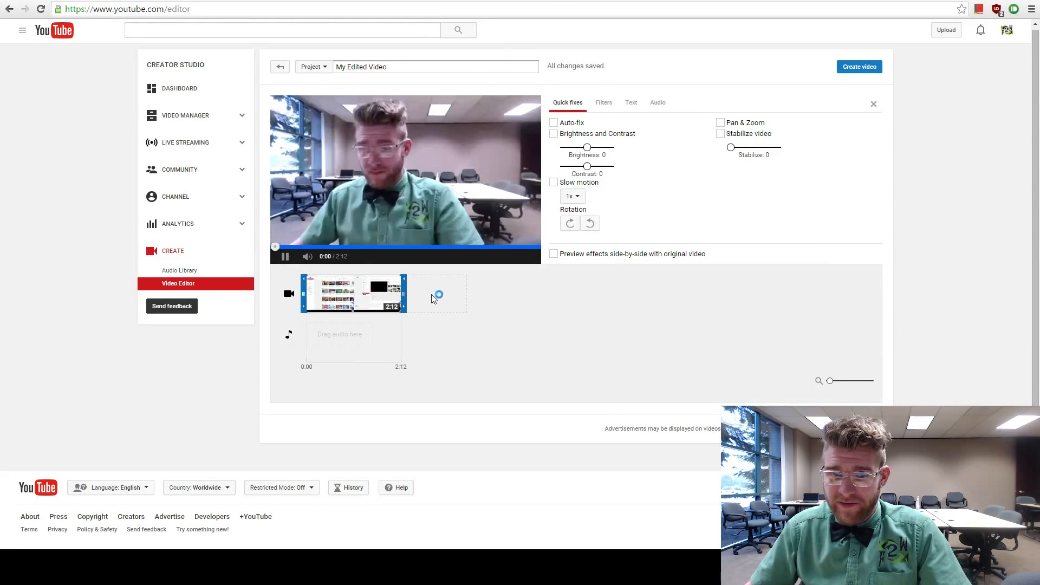
{"action": "left_click", "coordinate": [285, 258]}
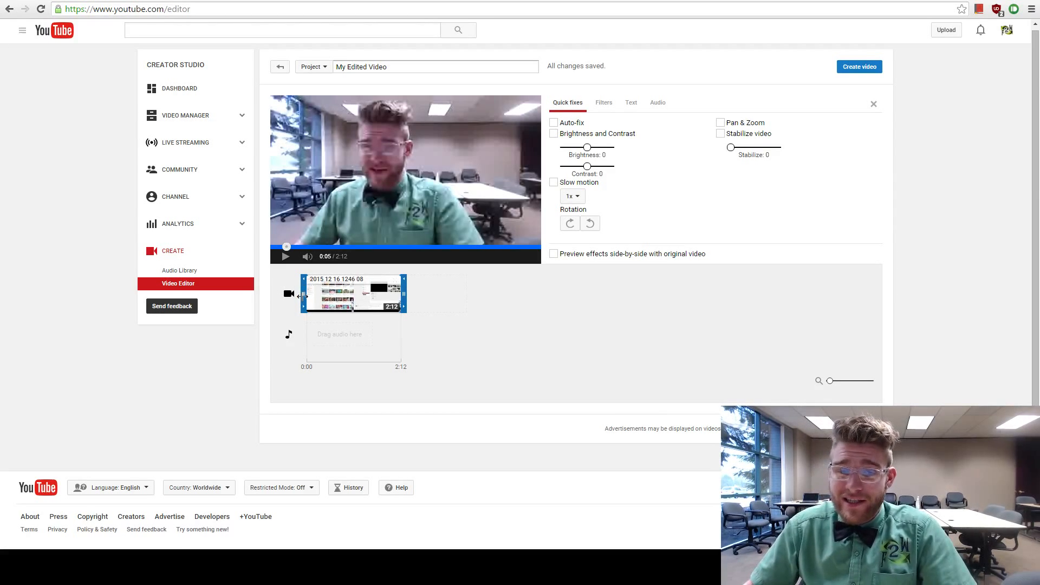
Step: Try adjusting the start and end trim points of the clip on the timeline, and deselect it
{"action": "left_click_drag", "start_coordinate": [303, 296], "coordinate": [297, 300]}
{"action": "left_click", "coordinate": [396, 294]}
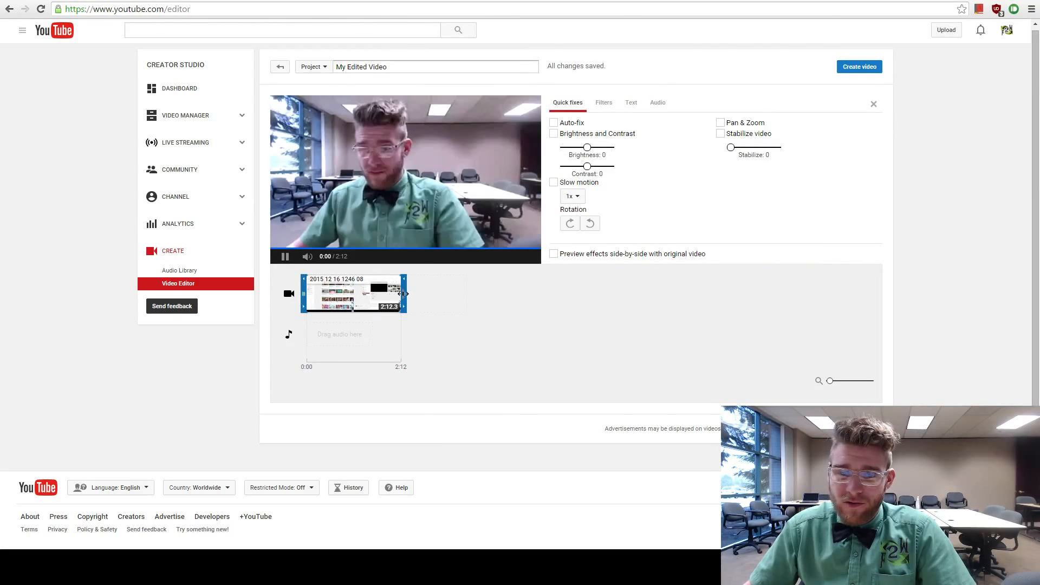
{"action": "mouse_move", "coordinate": [403, 294]}
{"action": "left_mouse_down"}
{"action": "mouse_move", "coordinate": [384, 294]}
{"action": "mouse_move", "coordinate": [404, 294]}
{"action": "left_mouse_up"}
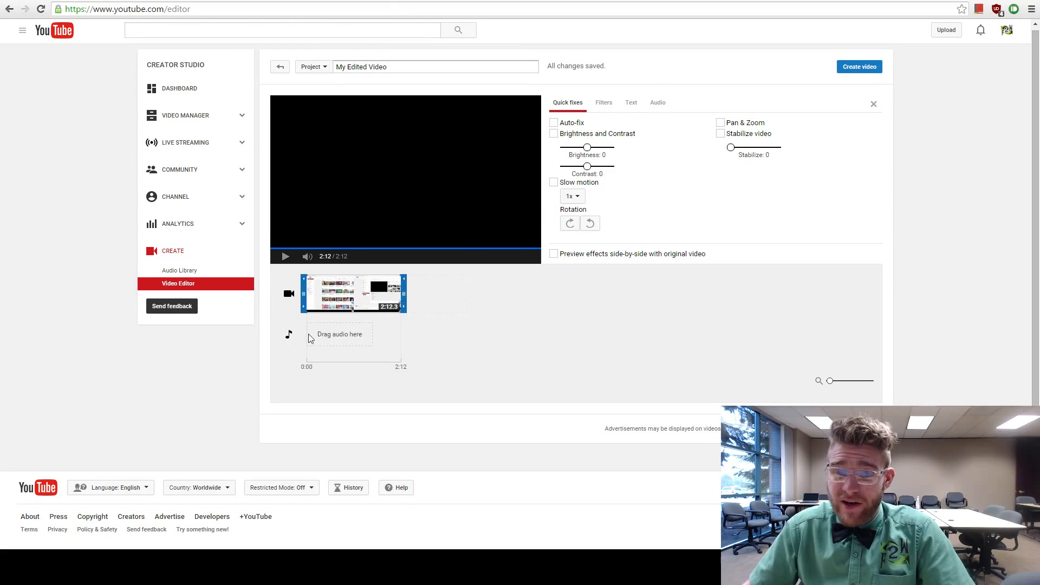
{"action": "mouse_move", "coordinate": [351, 304]}
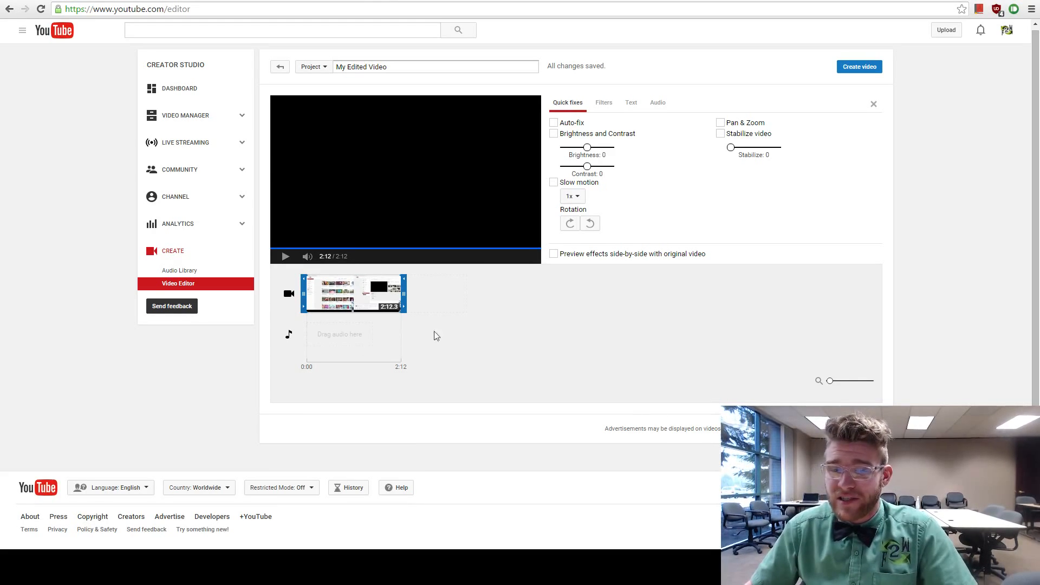
{"action": "left_click", "coordinate": [464, 329]}
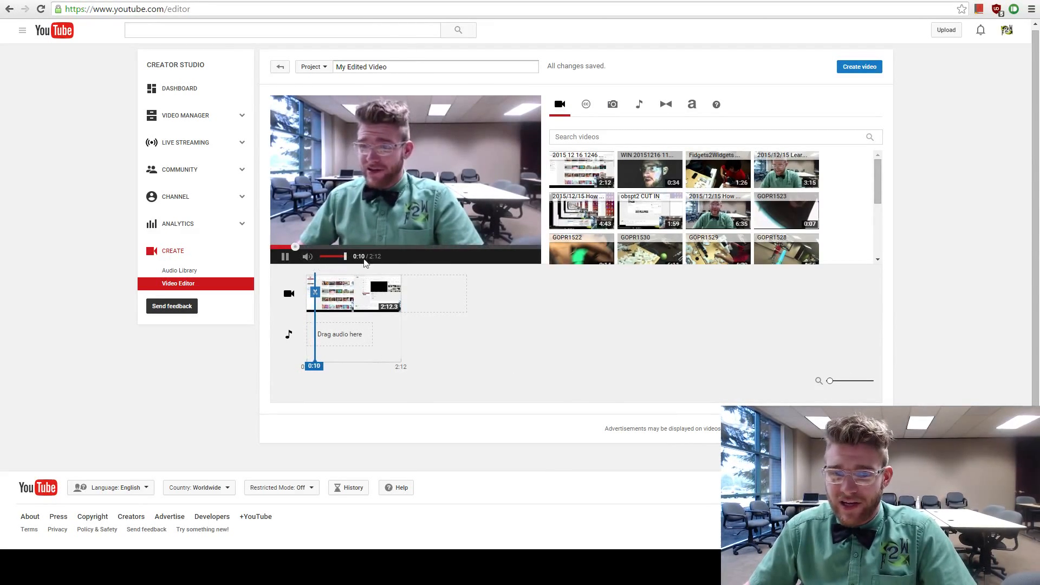
Step: Find the unwanted moment in the clip and split the clip there, at about 0:59
{"action": "left_click_drag", "start_coordinate": [831, 382], "coordinate": [836, 381]}
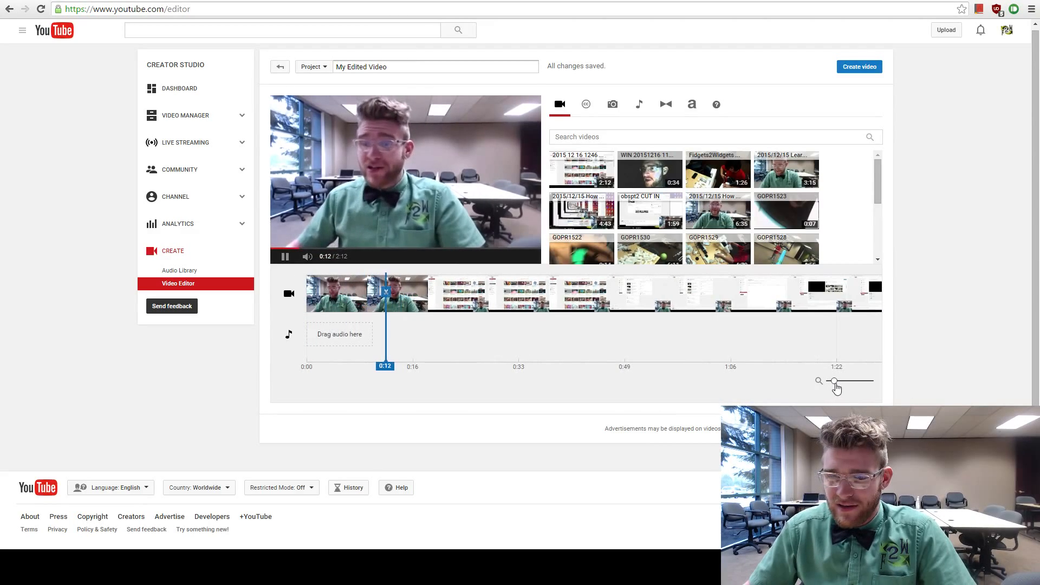
{"action": "left_click", "coordinate": [508, 353]}
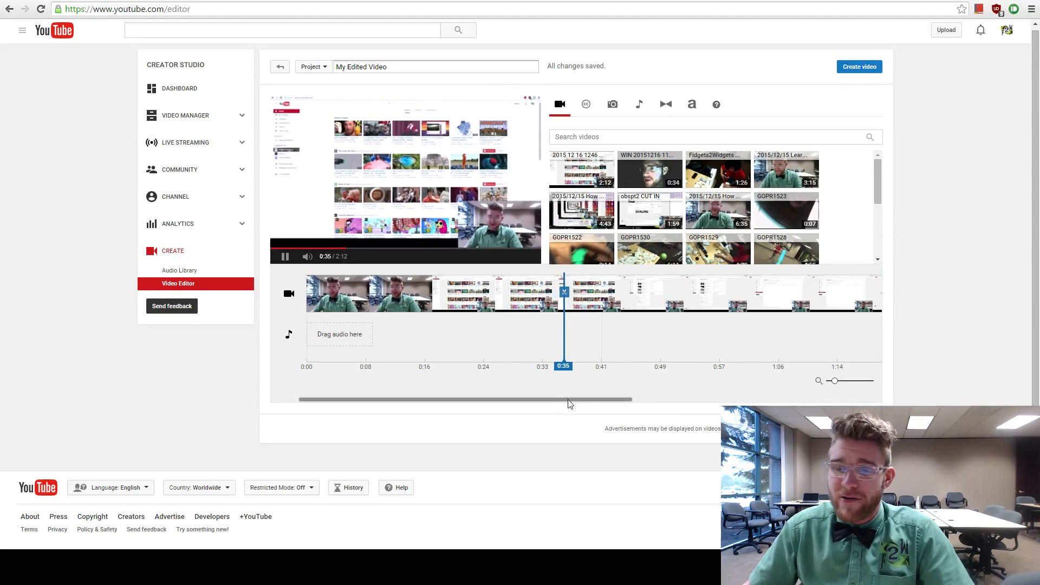
{"action": "left_click", "coordinate": [675, 360]}
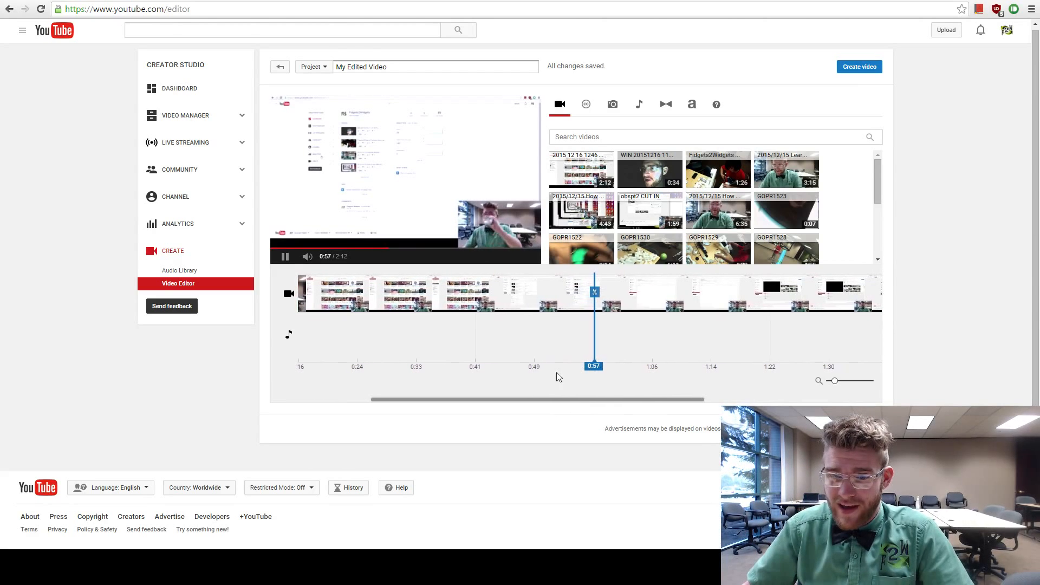
{"action": "left_click", "coordinate": [524, 364]}
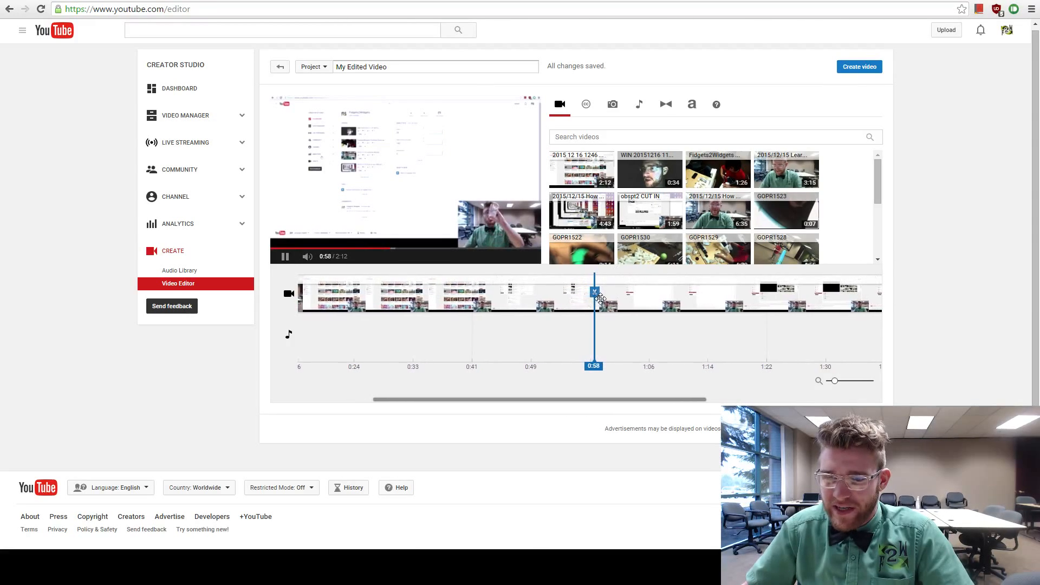
{"action": "left_click", "coordinate": [595, 294]}
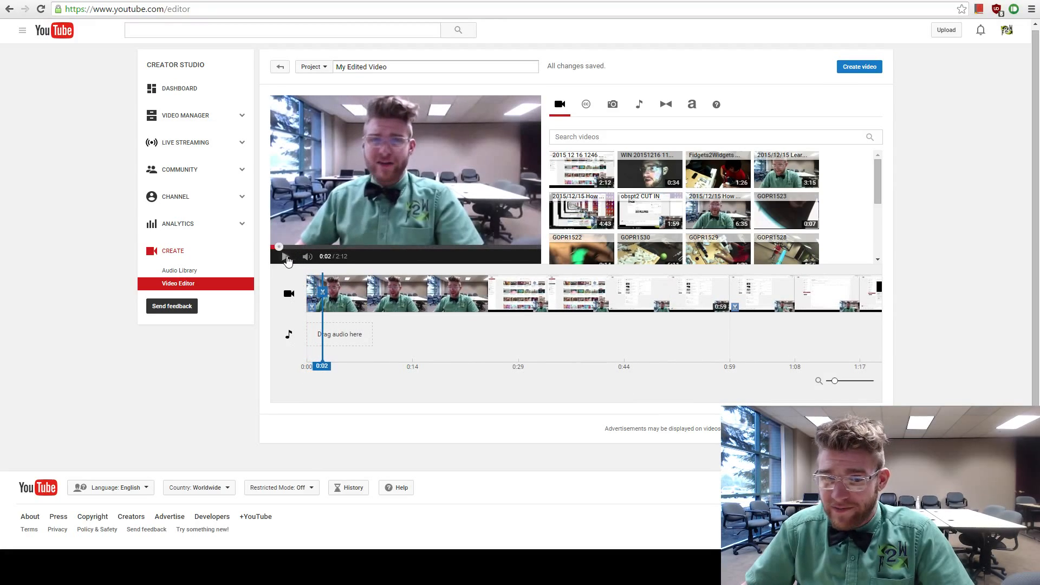
Step: Review the footage on the timeline from the 0:59 split to about 1:13
{"action": "left_click", "coordinate": [732, 358]}
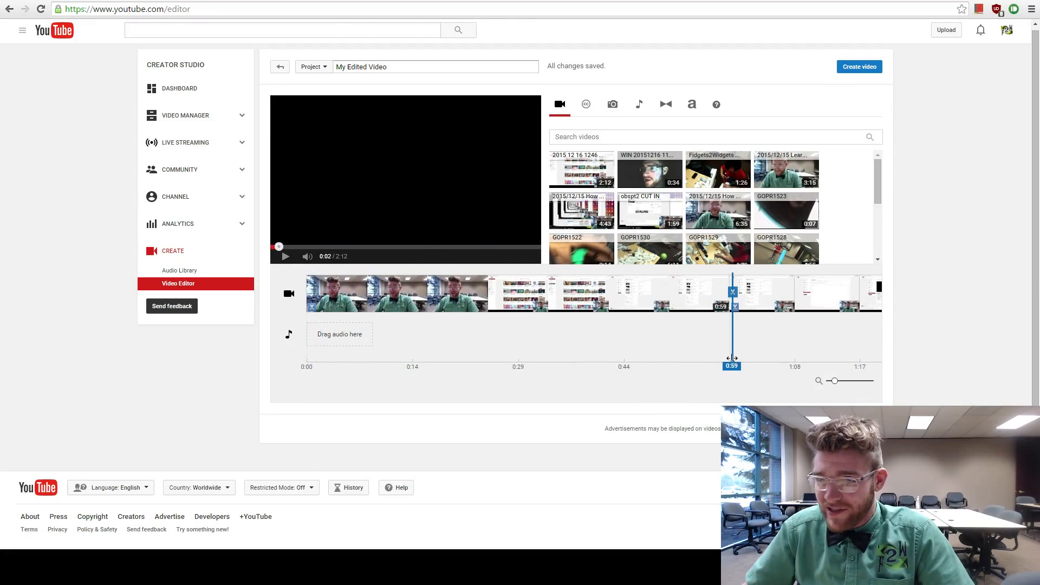
{"action": "left_click", "coordinate": [831, 381]}
{"action": "mouse_move", "coordinate": [837, 382]}
{"action": "left_mouse_down"}
{"action": "mouse_move", "coordinate": [849, 384]}
{"action": "mouse_move", "coordinate": [829, 386]}
{"action": "left_mouse_up"}
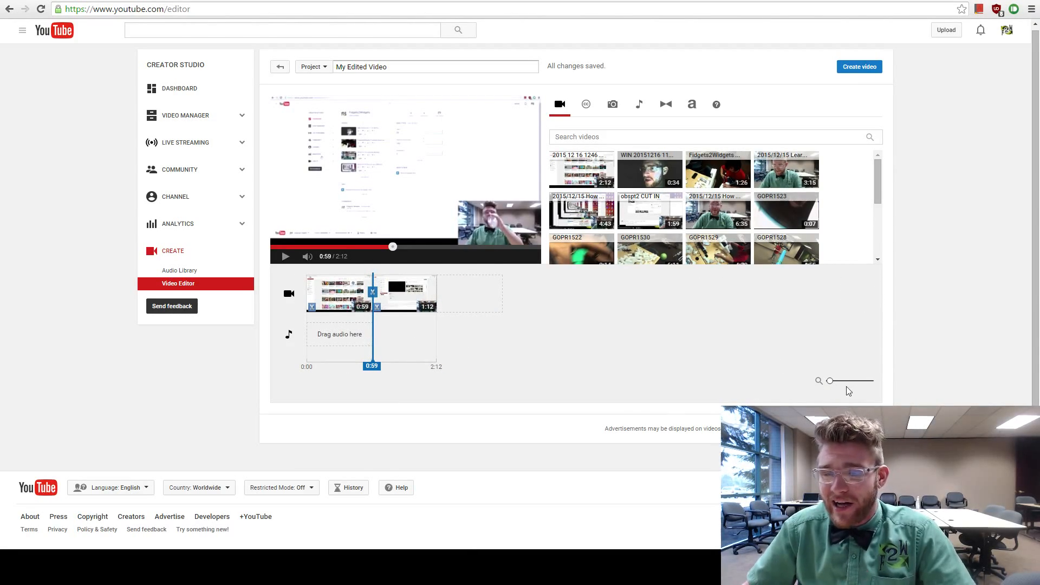
{"action": "left_click_drag", "start_coordinate": [379, 327], "coordinate": [381, 327]}
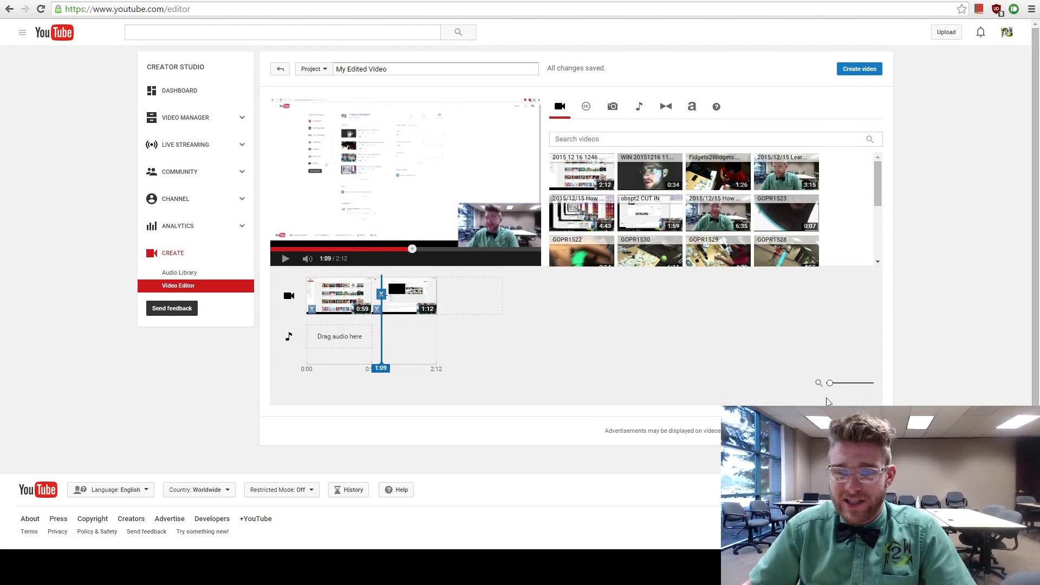
{"action": "left_click_drag", "start_coordinate": [829, 384], "coordinate": [841, 385]}
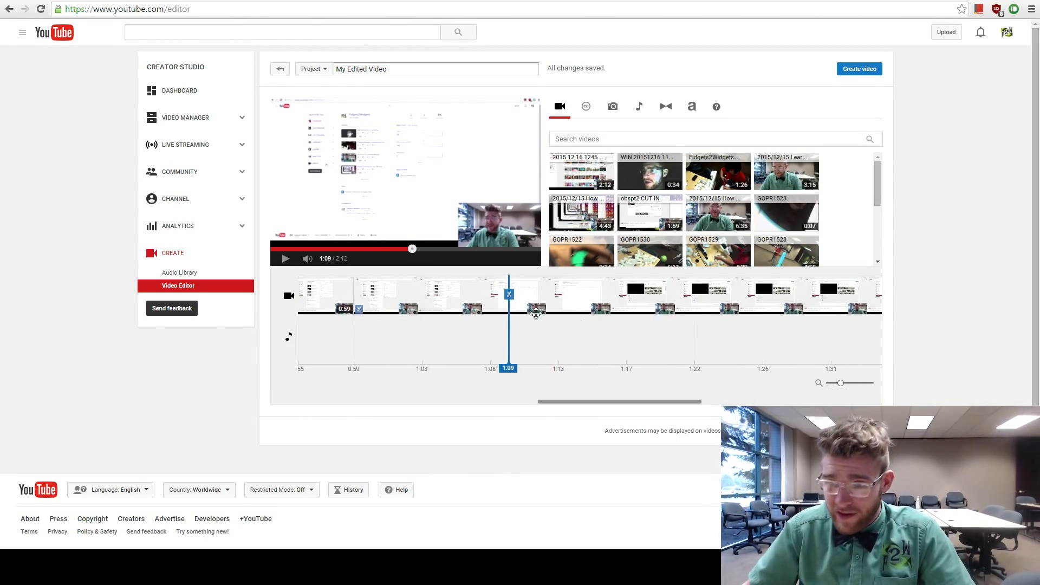
{"action": "scroll", "coordinate": [564, 327], "scroll_direction": "down", "scroll_amount": 1}
{"action": "left_click", "coordinate": [567, 329]}
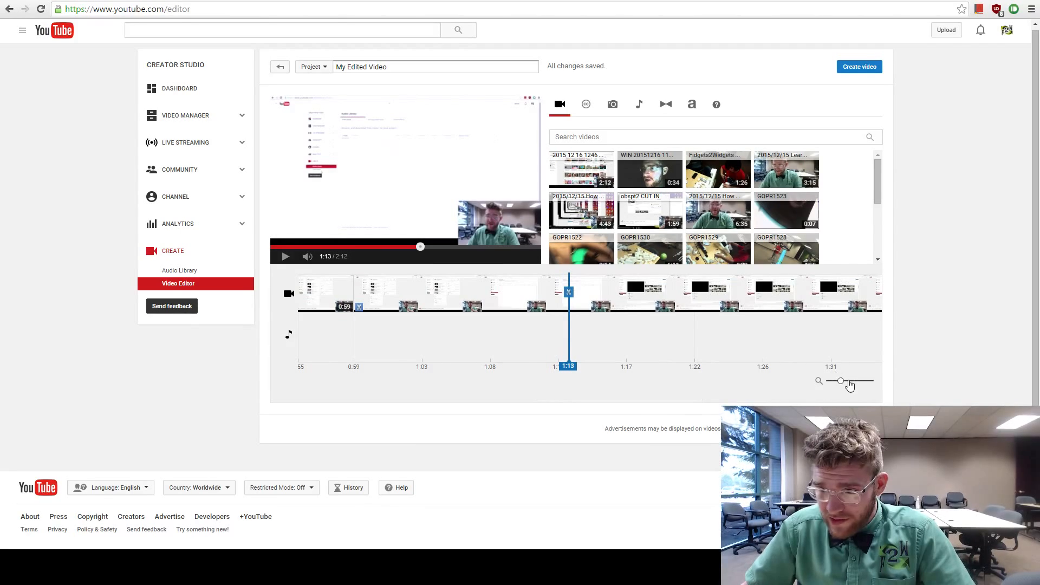
{"action": "left_click_drag", "start_coordinate": [840, 383], "coordinate": [834, 383]}
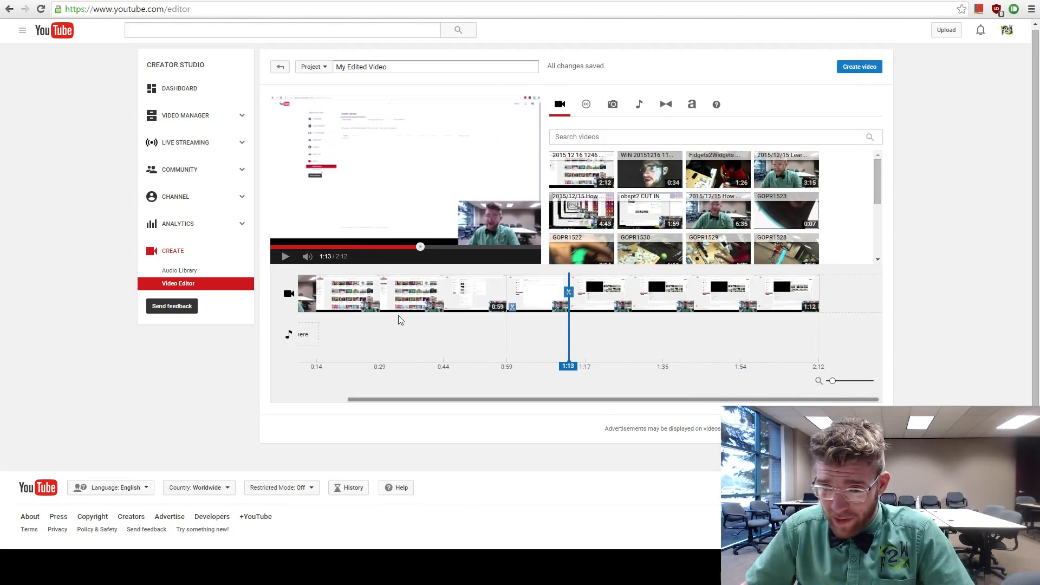
{"action": "left_click", "coordinate": [490, 332]}
{"action": "left_click", "coordinate": [506, 332]}
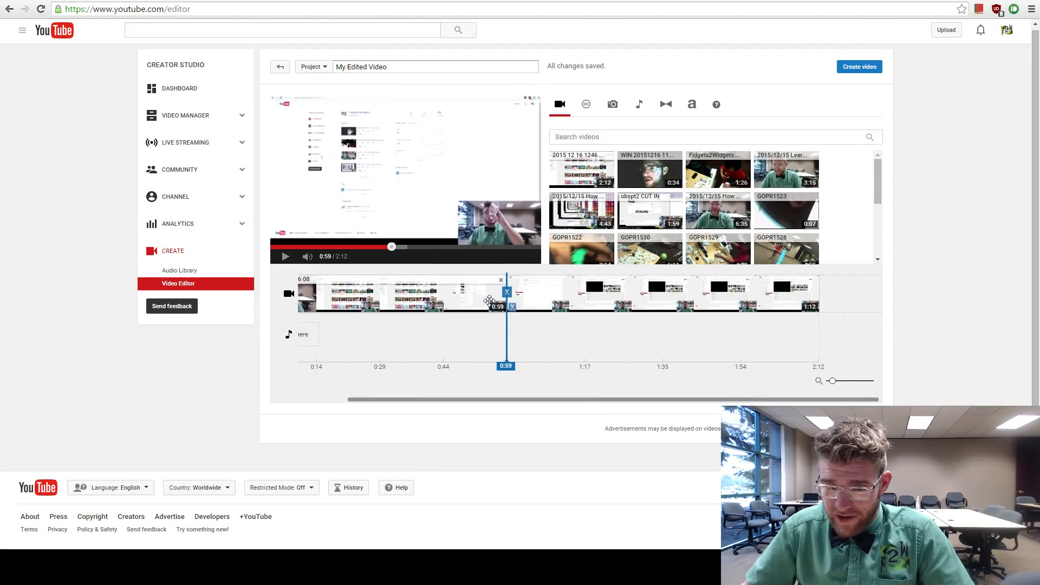
Step: Trim the end of the first clip back to about 0:50 and preview the cut into the second clip
{"action": "left_click", "coordinate": [457, 302]}
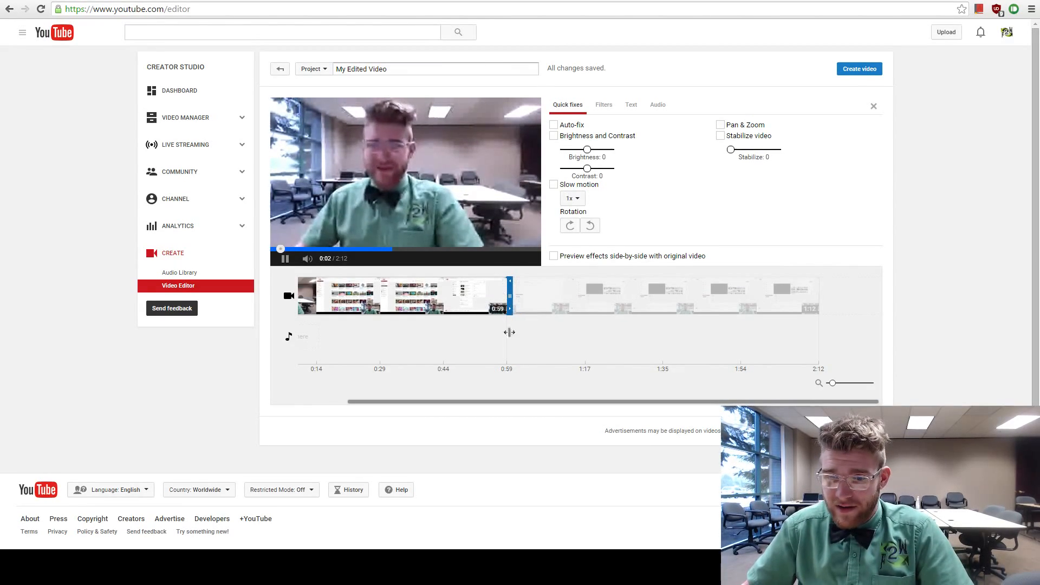
{"action": "left_click", "coordinate": [529, 338]}
{"action": "left_click", "coordinate": [517, 307]}
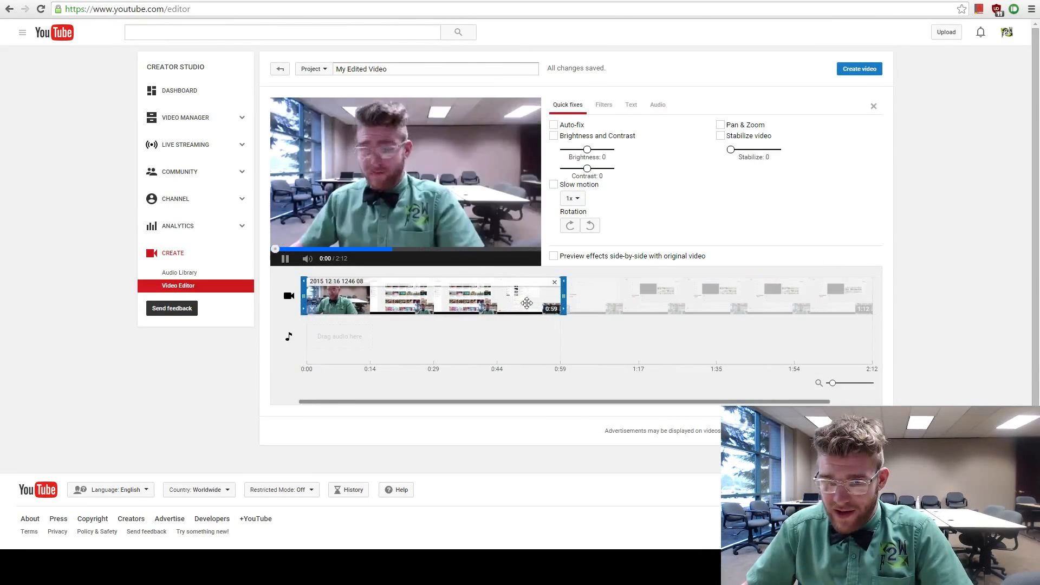
{"action": "left_click_drag", "start_coordinate": [563, 297], "coordinate": [553, 299]}
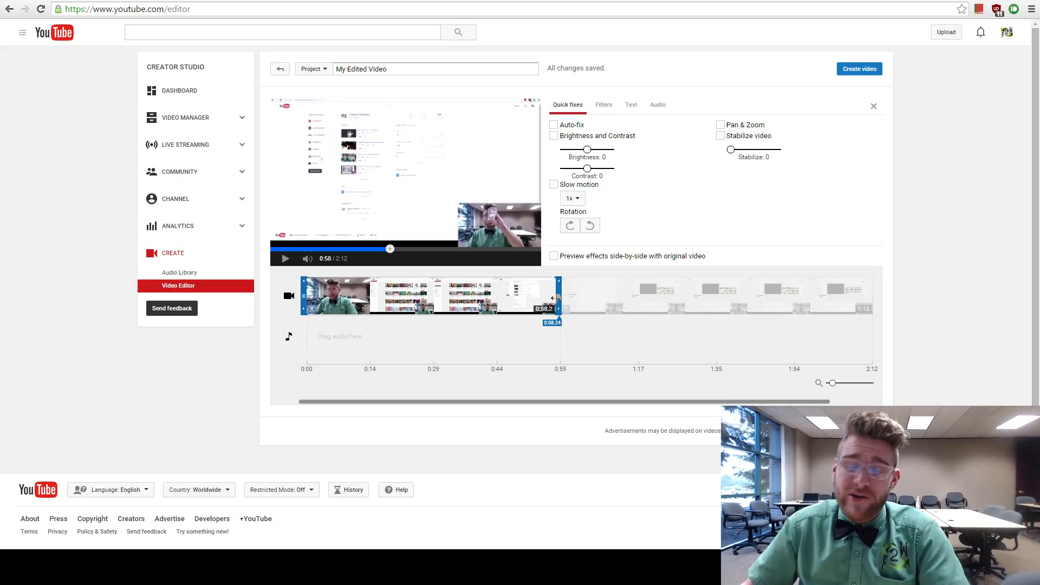
{"action": "left_click_drag", "start_coordinate": [553, 298], "coordinate": [549, 298]}
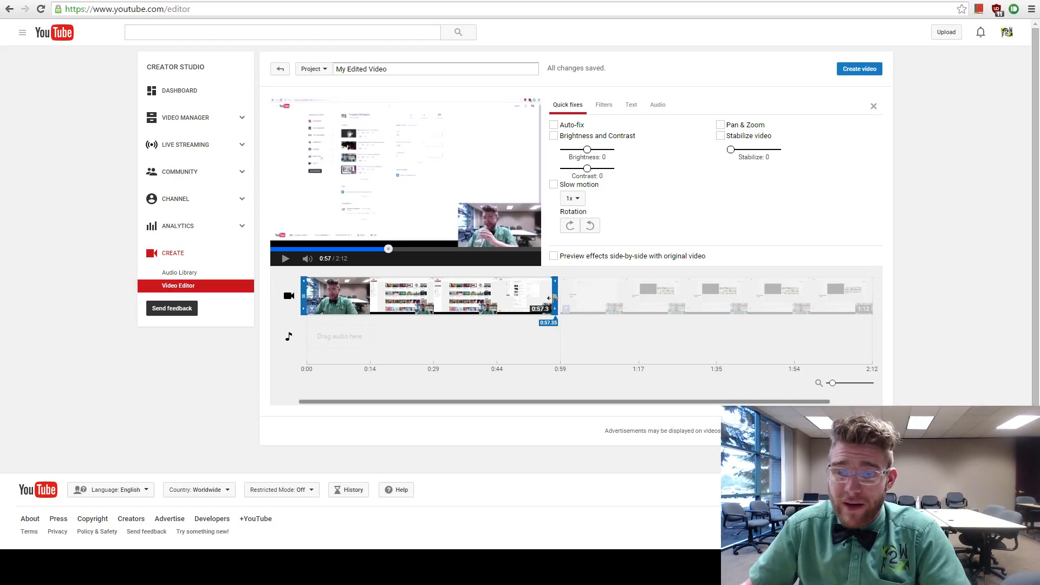
{"action": "left_click_drag", "start_coordinate": [548, 298], "coordinate": [525, 298]}
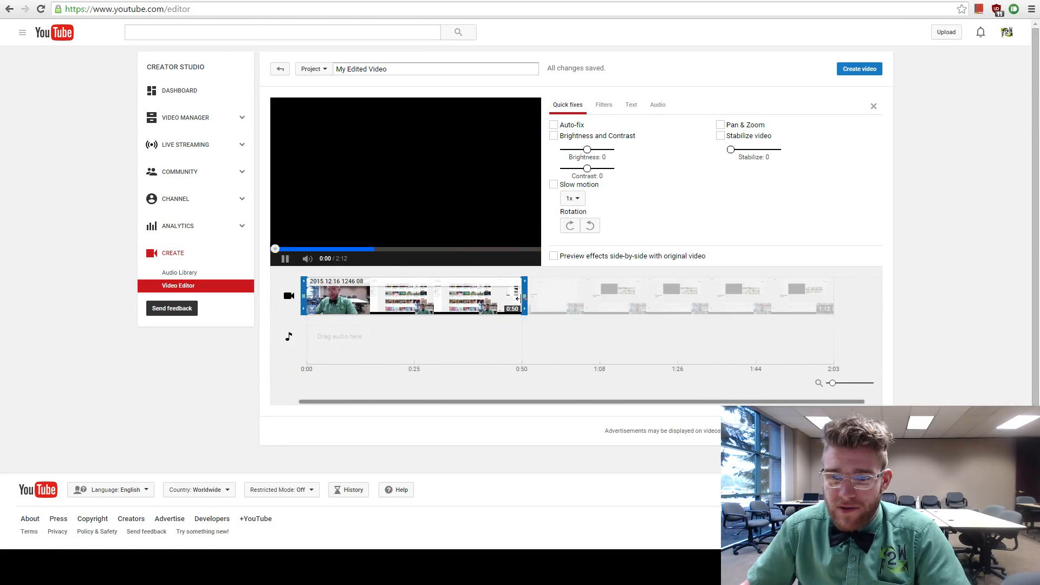
{"action": "left_click", "coordinate": [488, 336]}
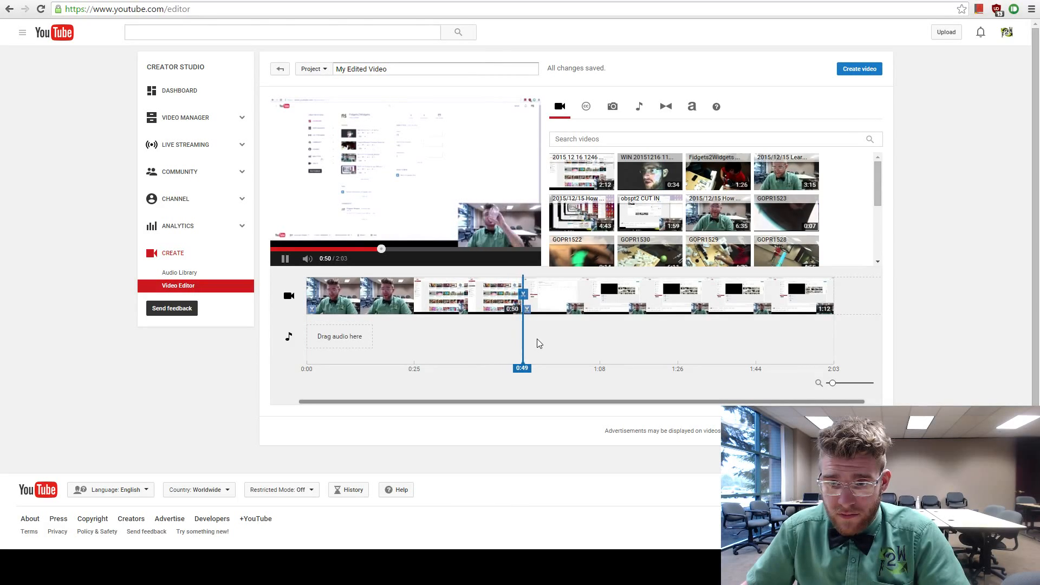
Step: Extend the end of the first clip to about 0:51.7 and preview the transition into the second clip
{"action": "left_click", "coordinate": [508, 298]}
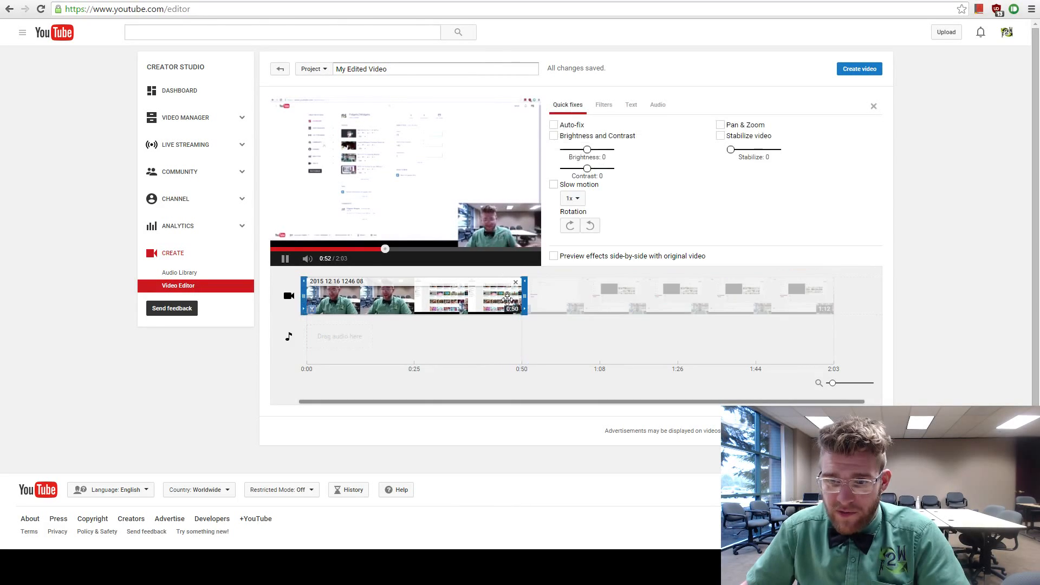
{"action": "left_click_drag", "start_coordinate": [523, 298], "coordinate": [533, 299]}
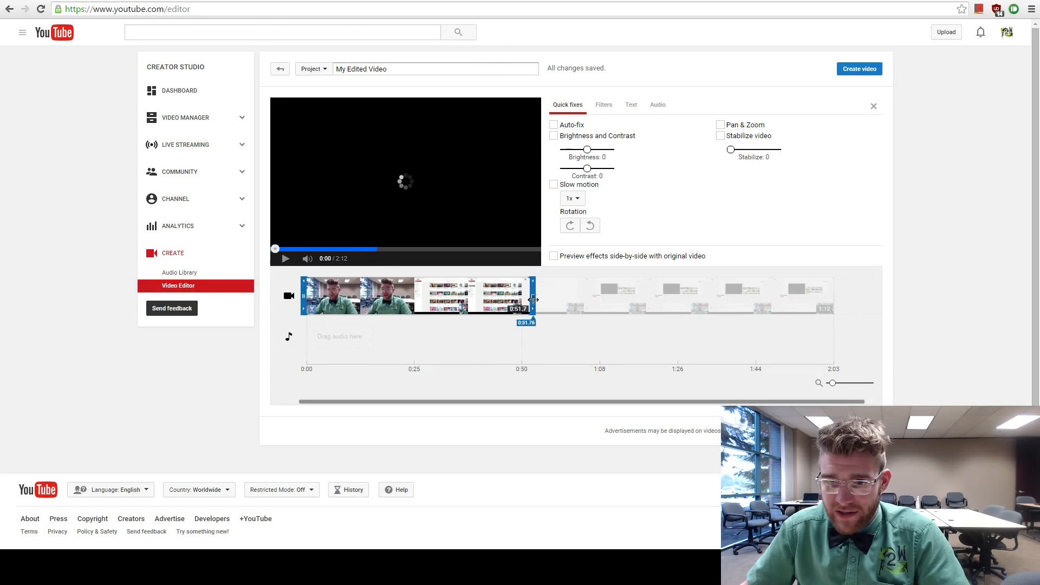
{"action": "left_click", "coordinate": [521, 337]}
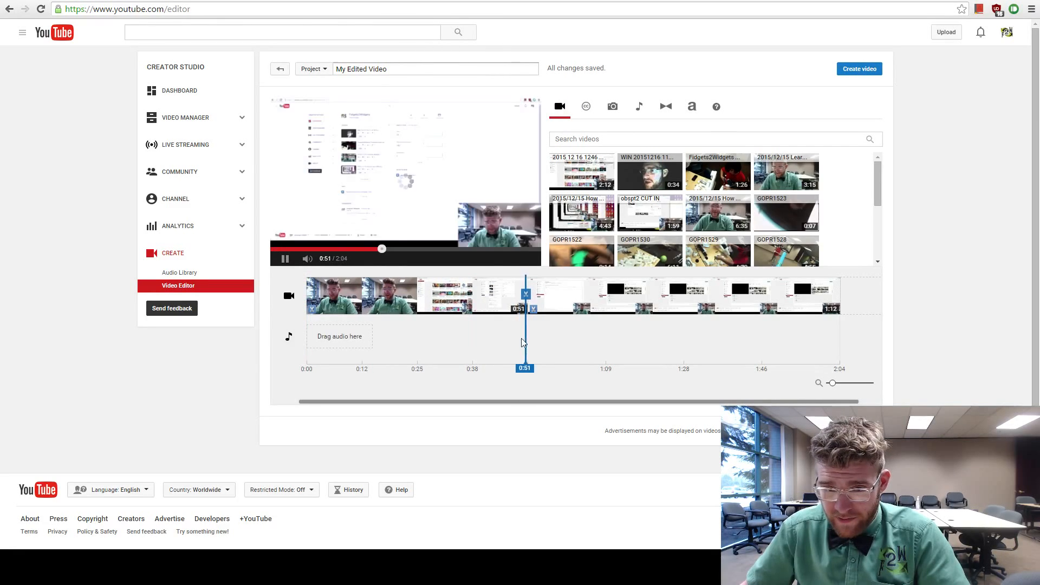
{"action": "left_click", "coordinate": [517, 344]}
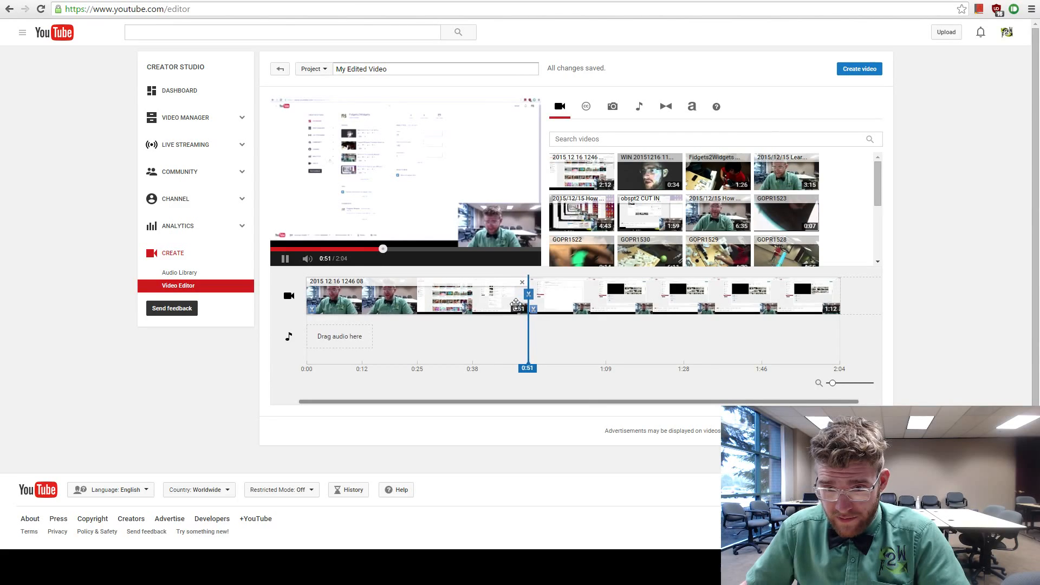
Step: Trim the end of the first clip to about 0:50 and play back the footage just before the cut
{"action": "left_click", "coordinate": [516, 307]}
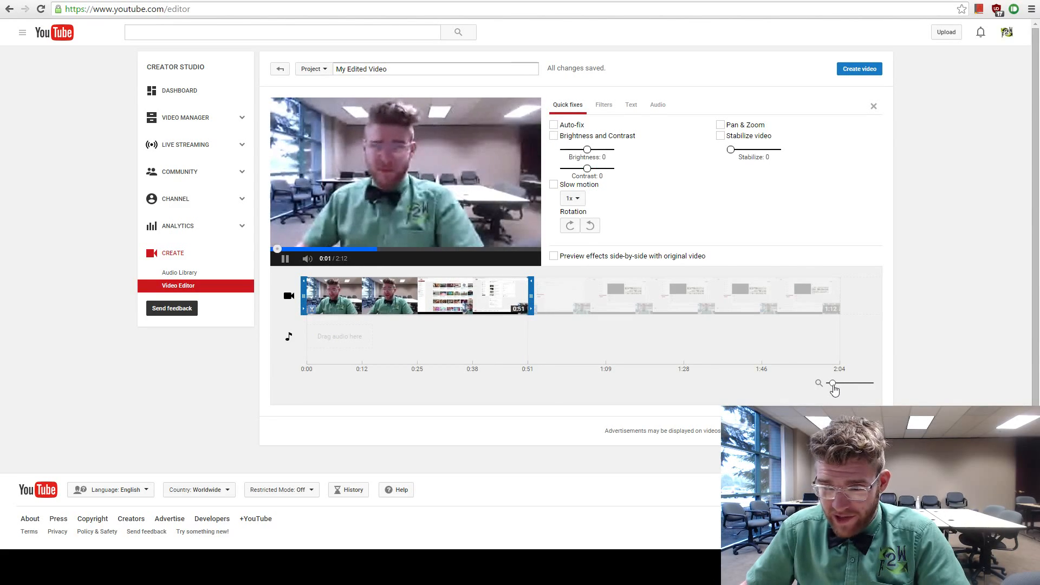
{"action": "left_click_drag", "start_coordinate": [833, 383], "coordinate": [837, 383]}
{"action": "left_click", "coordinate": [768, 346]}
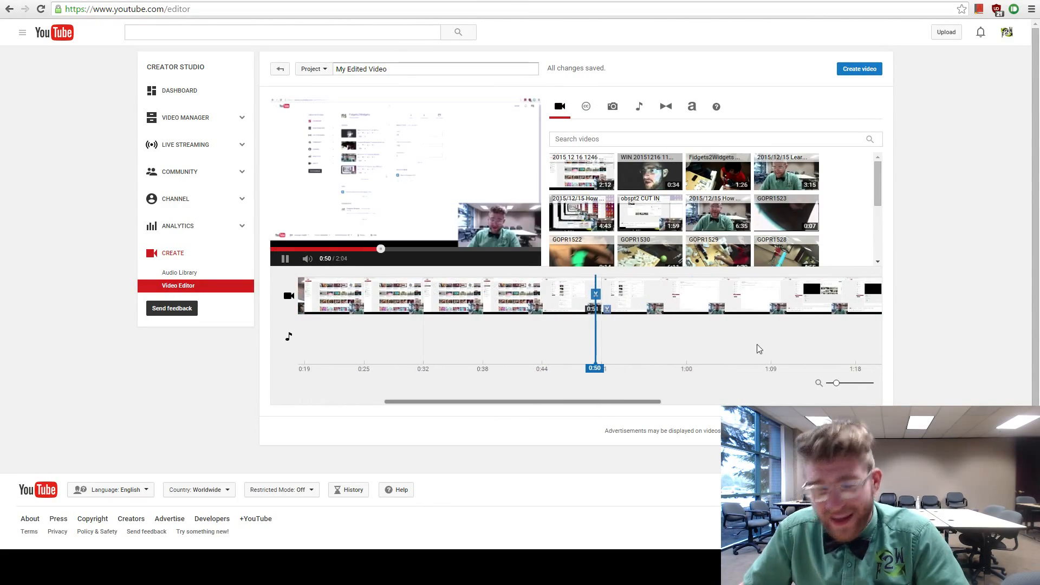
{"action": "left_click", "coordinate": [553, 351]}
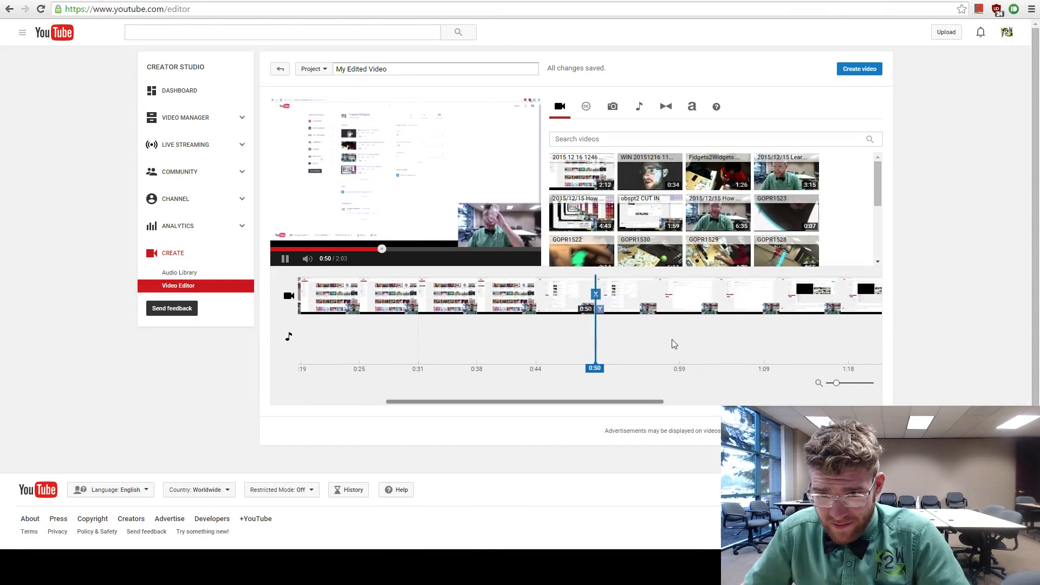
Step: Trim the start of the second clip to about 1:05 of the original footage and preview the cut between both clips
{"action": "left_click", "coordinate": [595, 294]}
{"action": "left_click", "coordinate": [642, 307]}
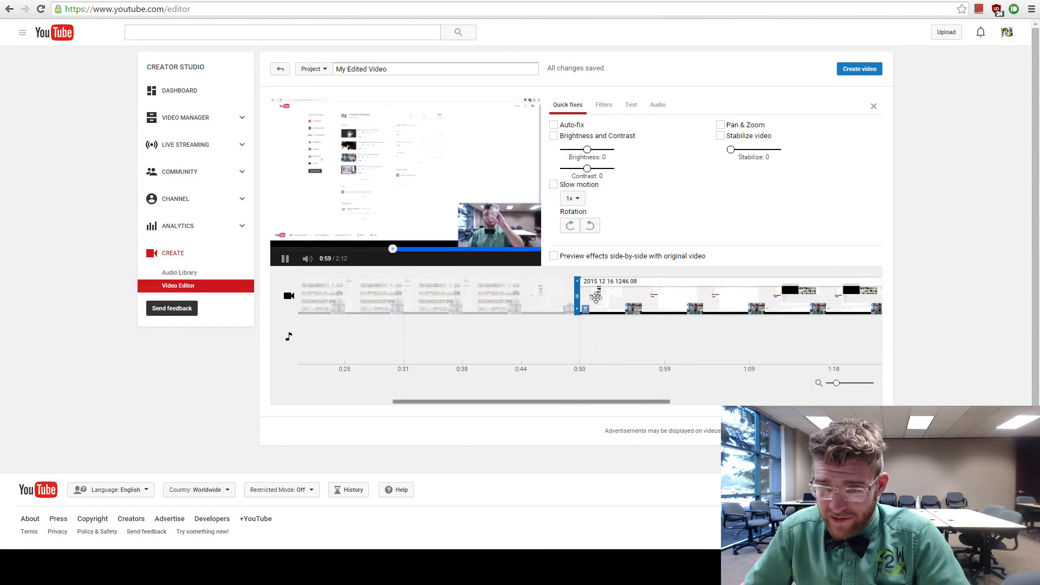
{"action": "left_click_drag", "start_coordinate": [577, 297], "coordinate": [628, 299]}
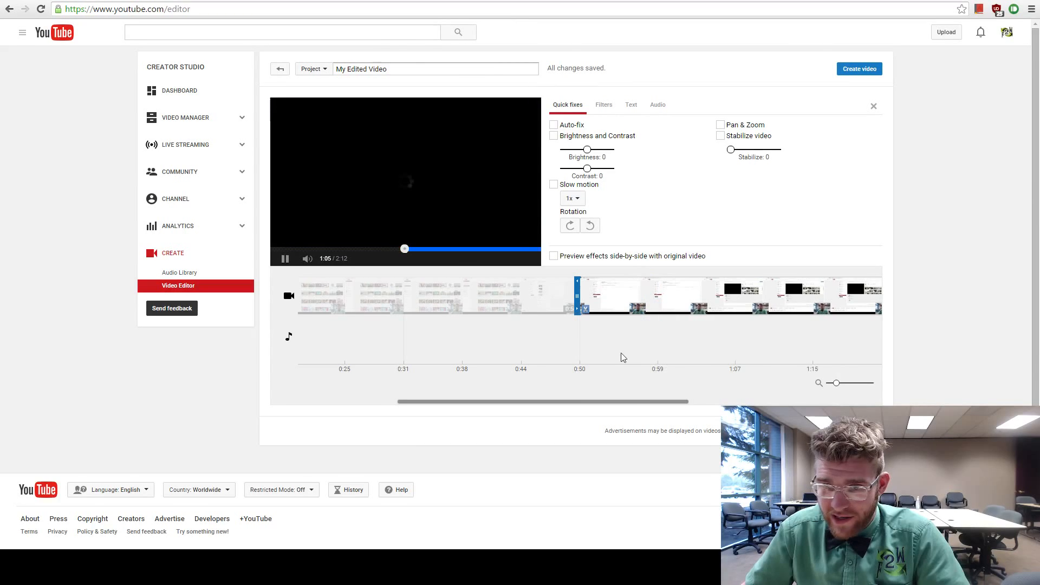
{"action": "left_click", "coordinate": [581, 345]}
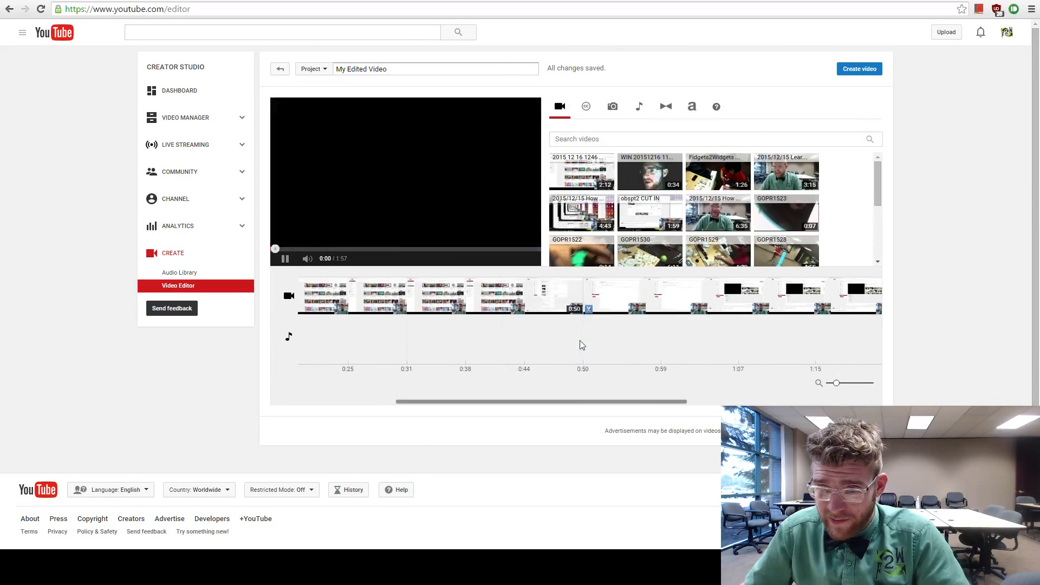
{"action": "left_click", "coordinate": [766, 341]}
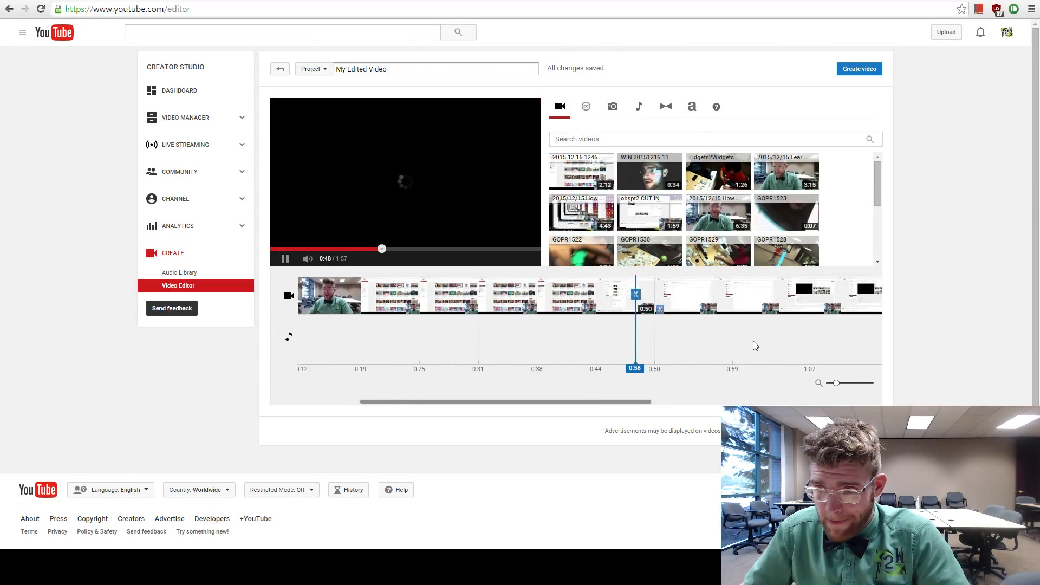
Step: Trim about one more second off the start of the second clip and play back the cut between both clips
{"action": "left_click", "coordinate": [740, 342]}
{"action": "left_click", "coordinate": [515, 336]}
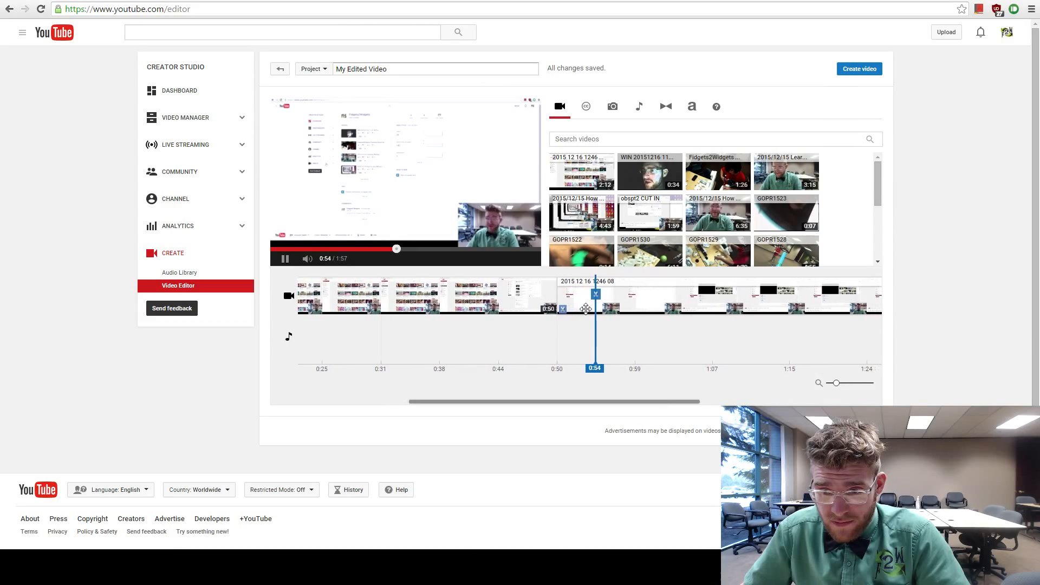
{"action": "left_click", "coordinate": [564, 305]}
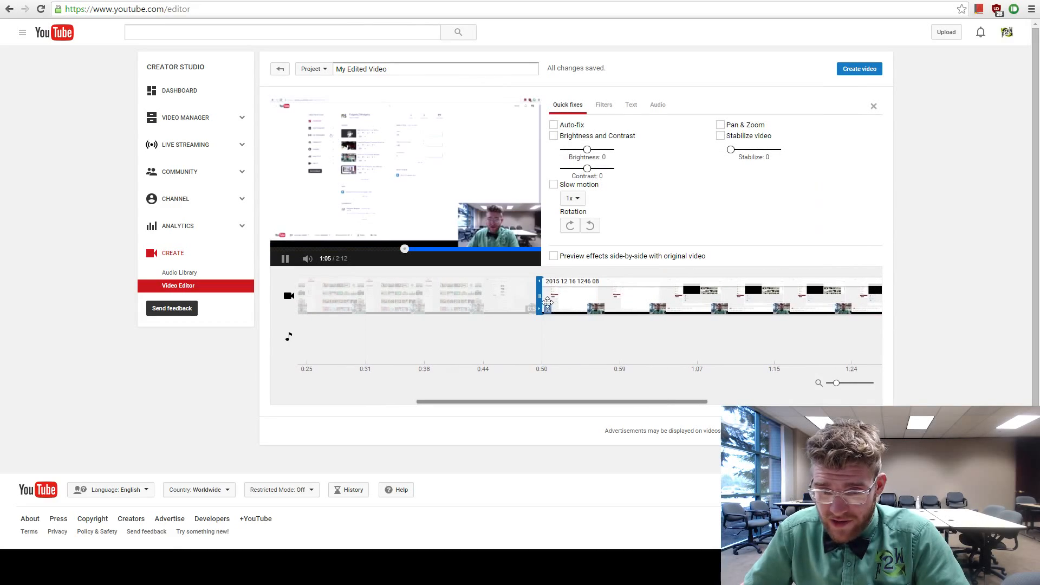
{"action": "left_click_drag", "start_coordinate": [539, 301], "coordinate": [548, 309]}
{"action": "left_click", "coordinate": [546, 344]}
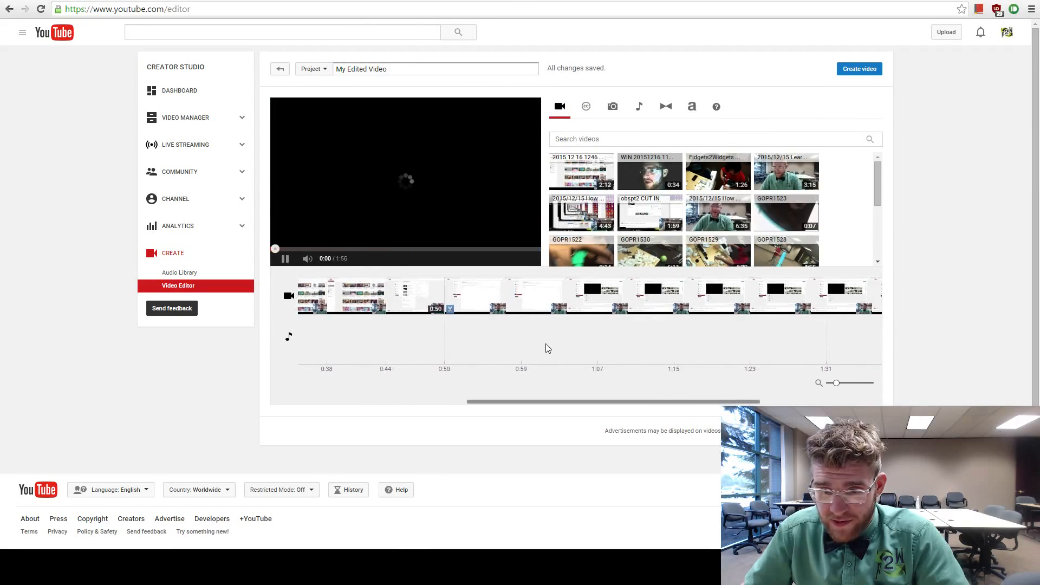
{"action": "left_click", "coordinate": [763, 349]}
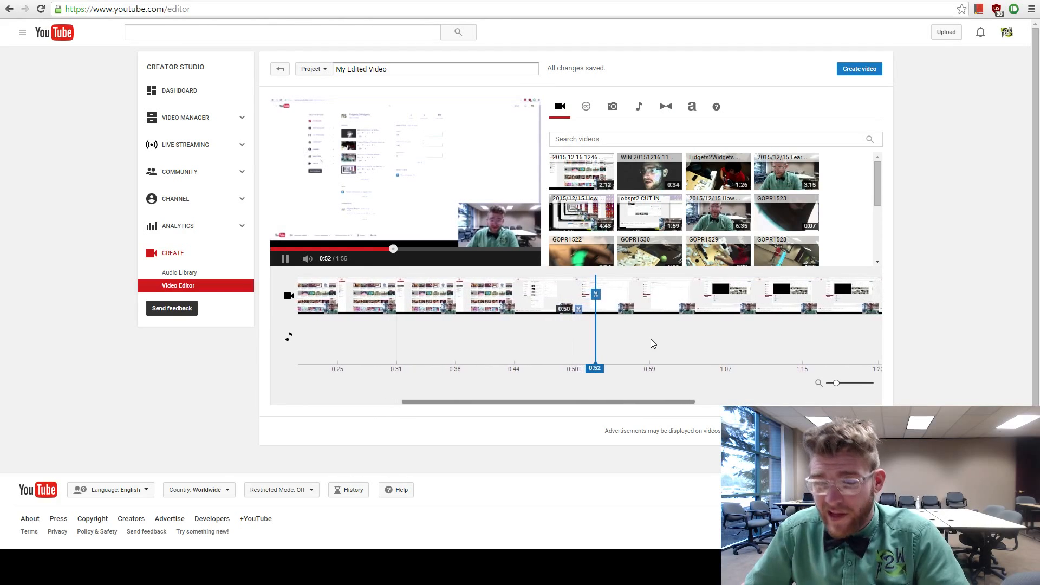
{"action": "left_click", "coordinate": [623, 350]}
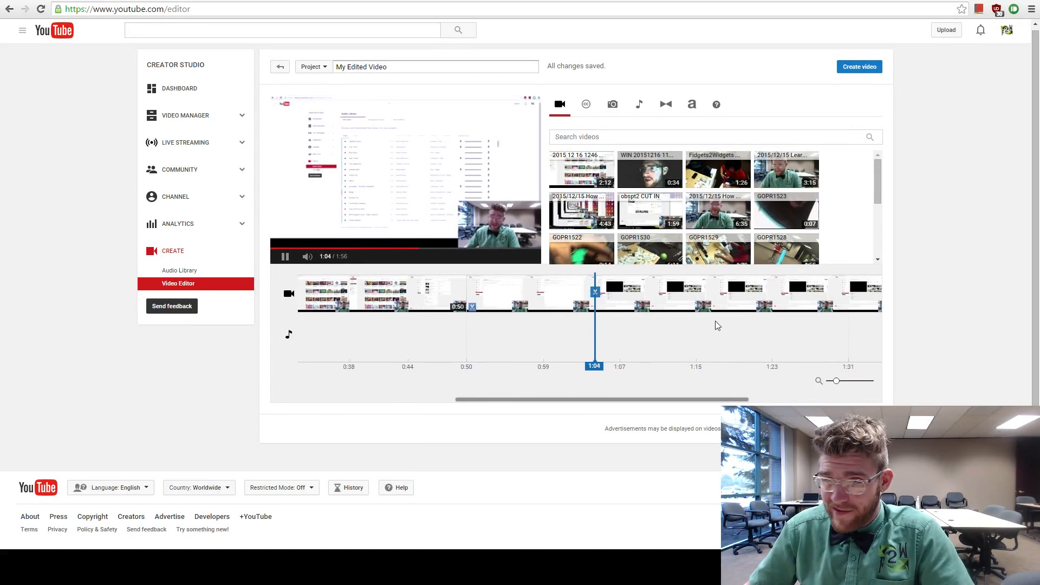
{"action": "left_click", "coordinate": [285, 264]}
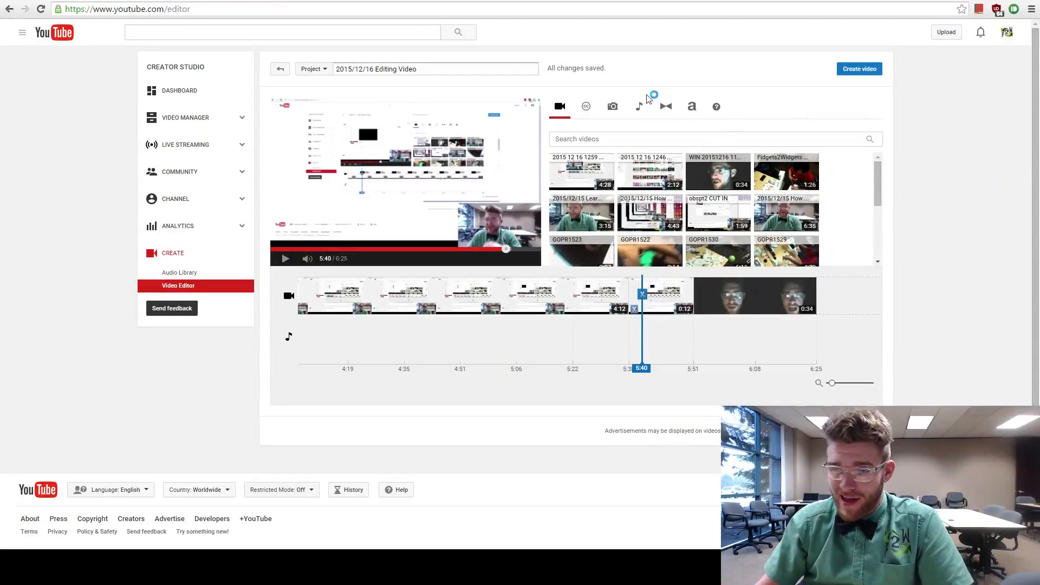
Step: Preview the Creative Commons videos Violet flowers and Cityscape at dusk, and look at the options for adding photos
{"action": "left_click", "coordinate": [587, 110]}
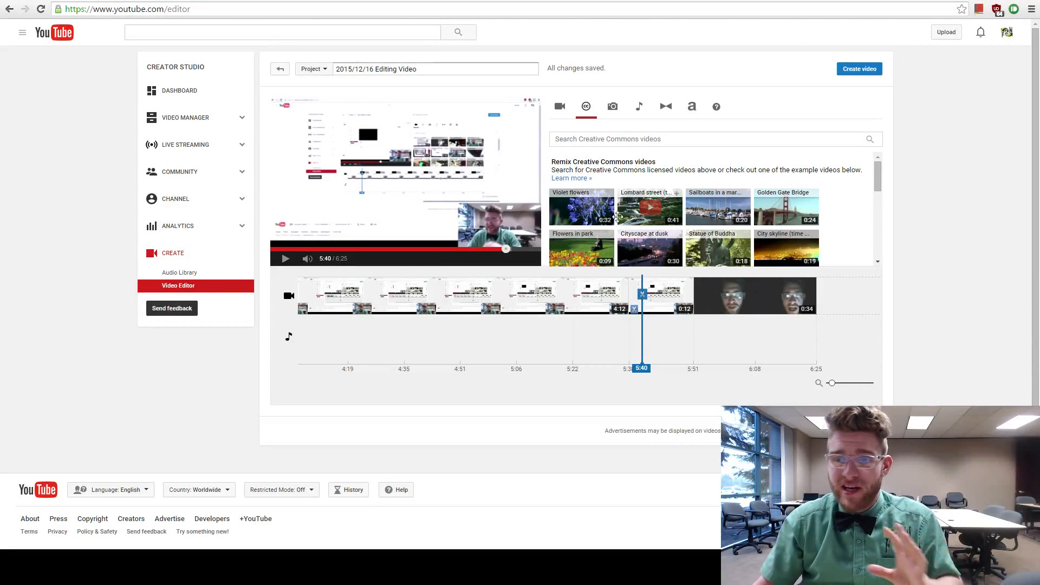
{"action": "left_click", "coordinate": [586, 217]}
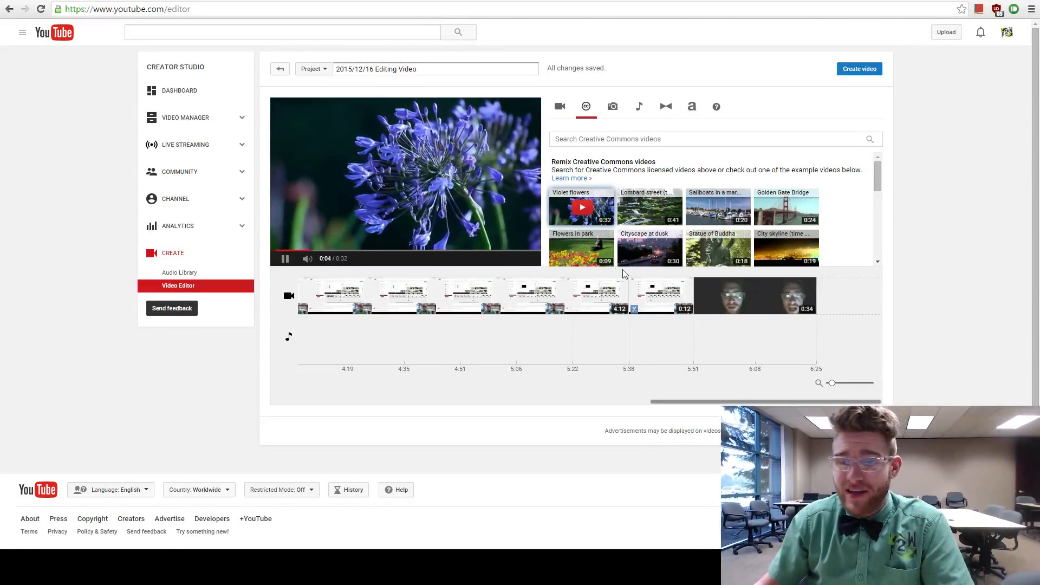
{"action": "left_click", "coordinate": [645, 260]}
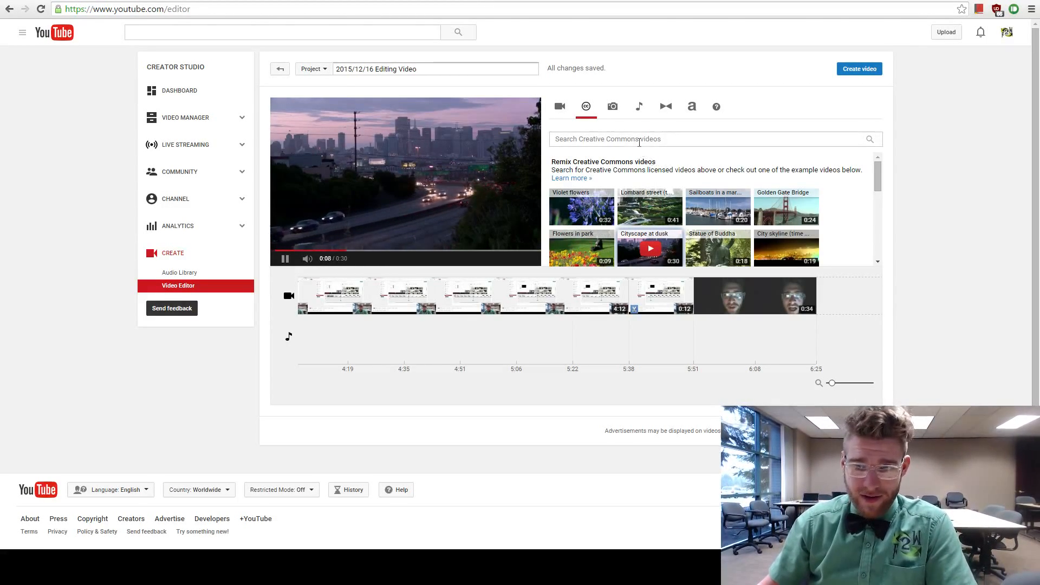
{"action": "left_click", "coordinate": [619, 116]}
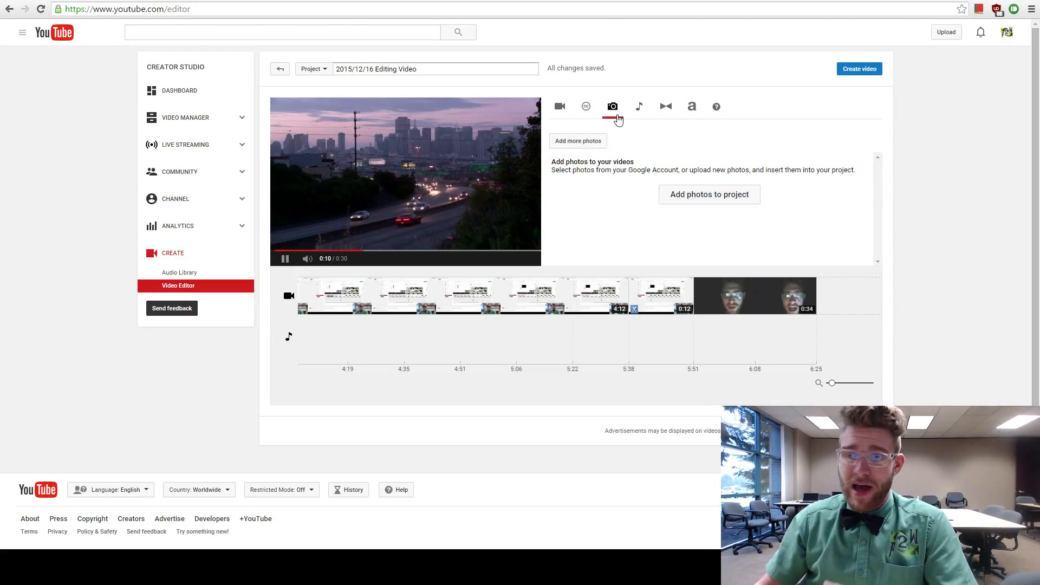
{"action": "left_click", "coordinate": [288, 260]}
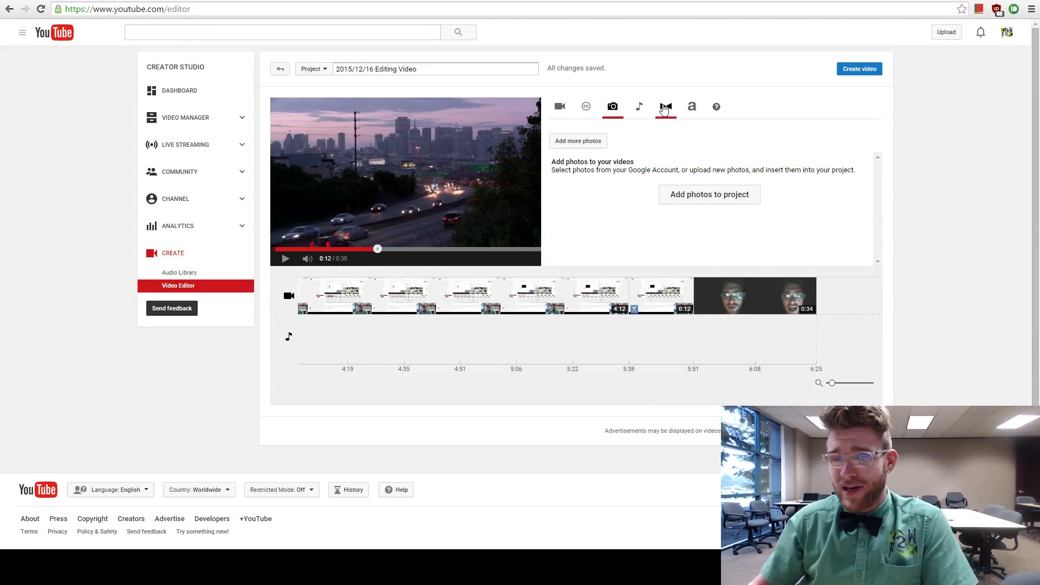
Step: Preview the audio tracks How it Began, Shoulder Closures, If I Had a Chicken and Heavy
{"action": "left_click", "coordinate": [640, 111]}
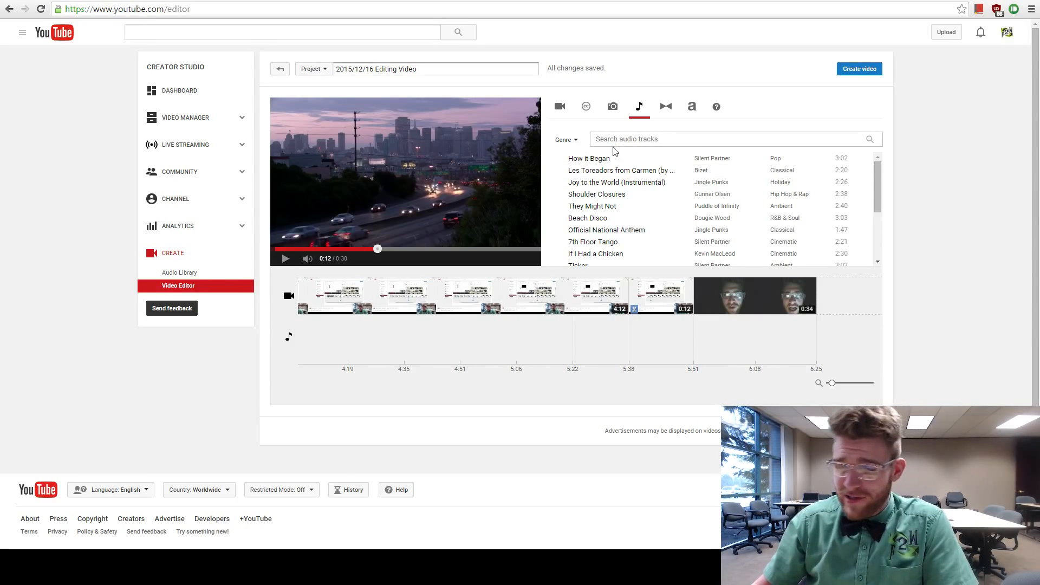
{"action": "left_click", "coordinate": [560, 159]}
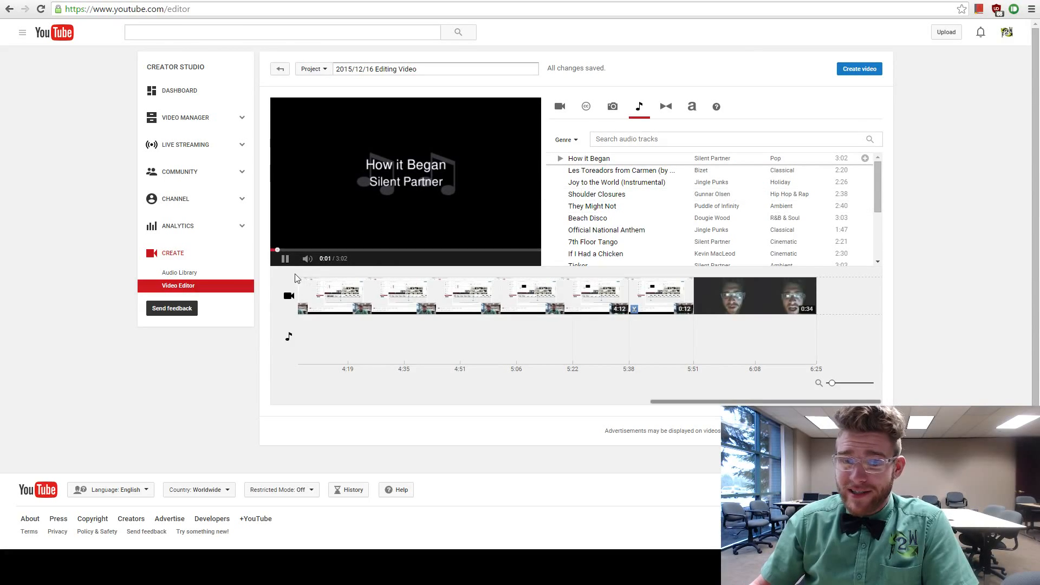
{"action": "left_click", "coordinate": [343, 248]}
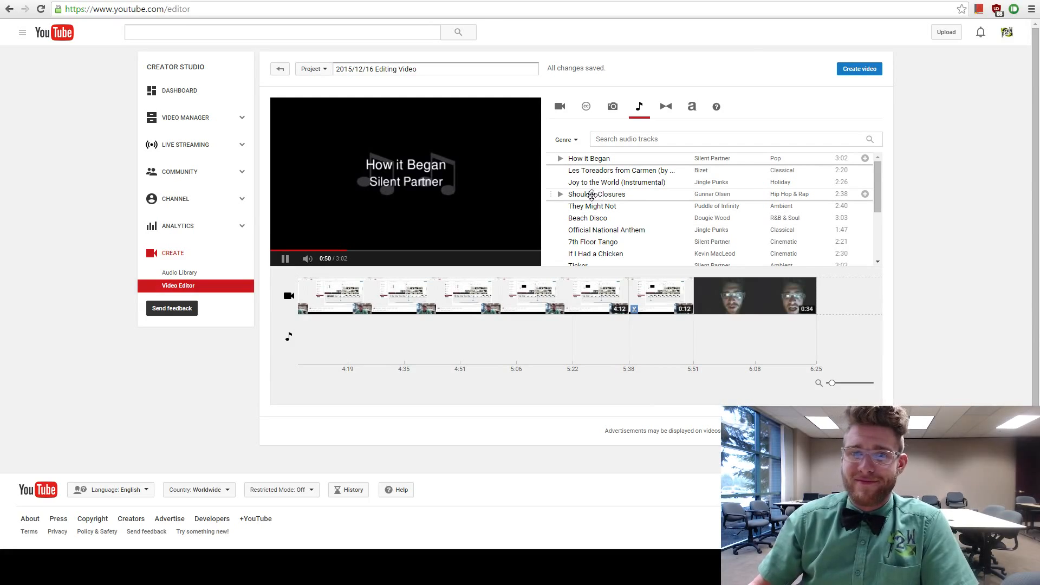
{"action": "left_click", "coordinate": [560, 195]}
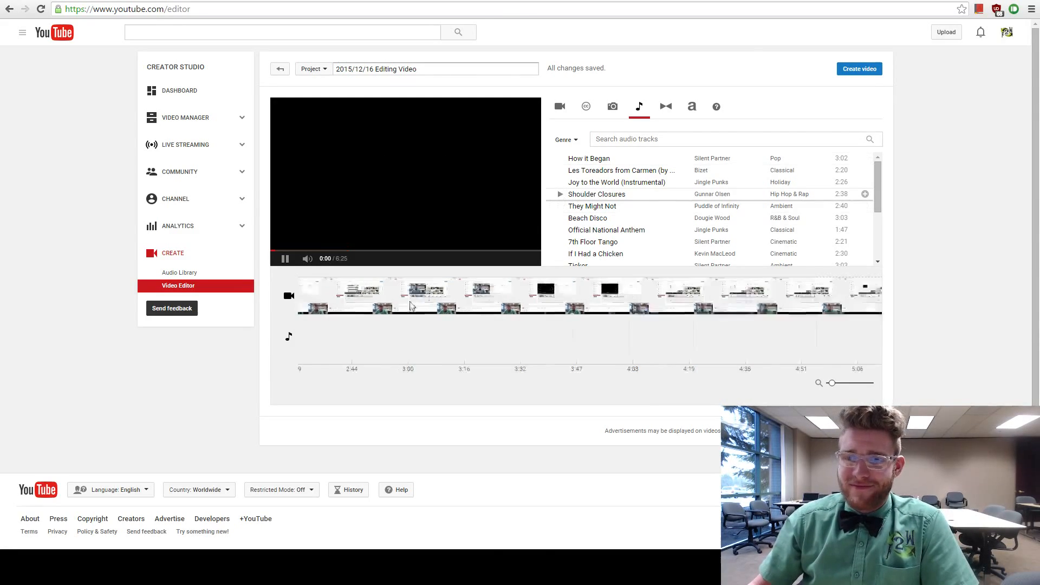
{"action": "left_click", "coordinate": [382, 250]}
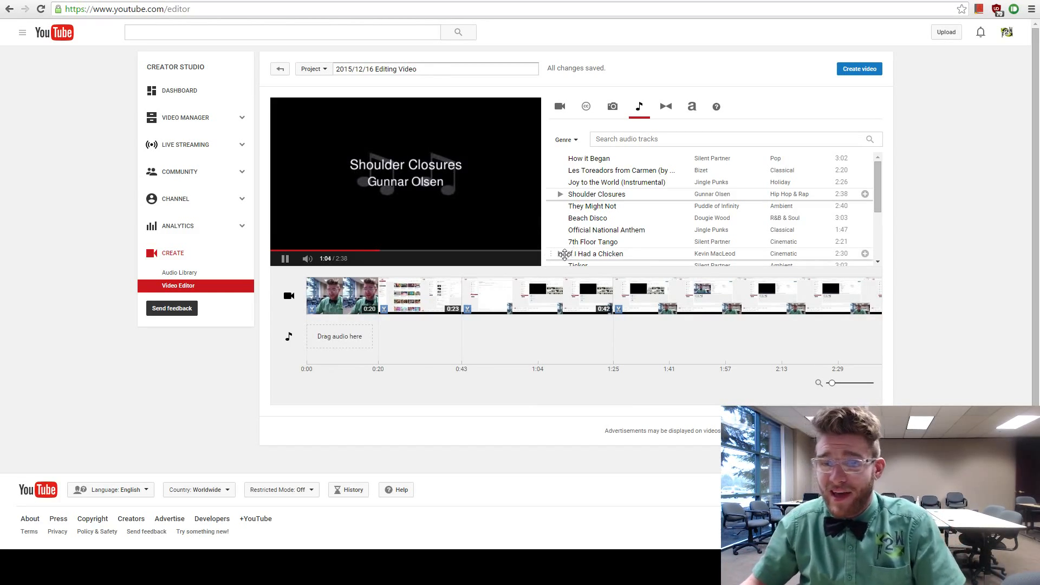
{"action": "left_click", "coordinate": [560, 254]}
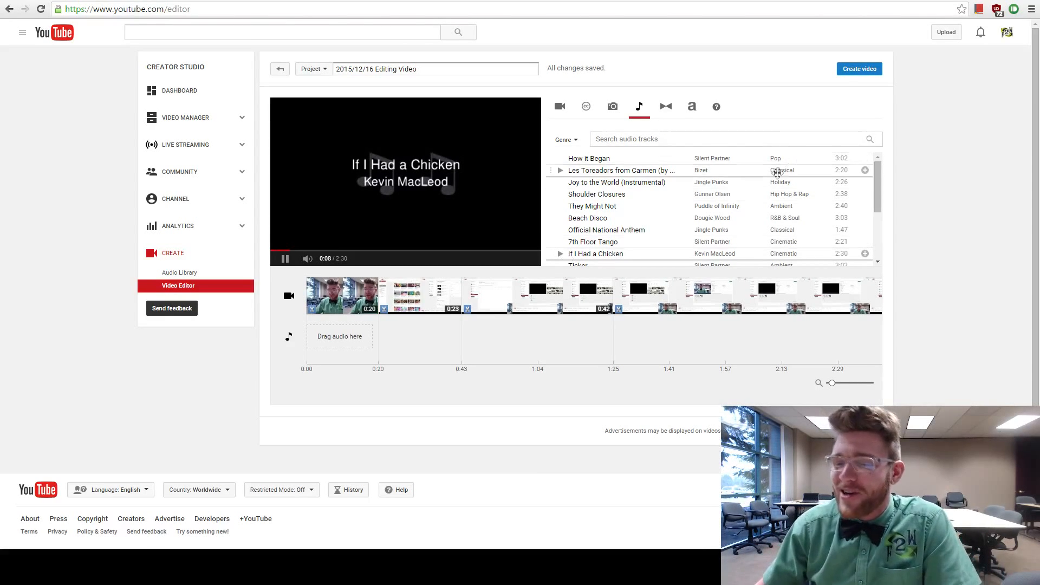
{"action": "scroll", "coordinate": [674, 202], "scroll_direction": "down", "scroll_amount": 3}
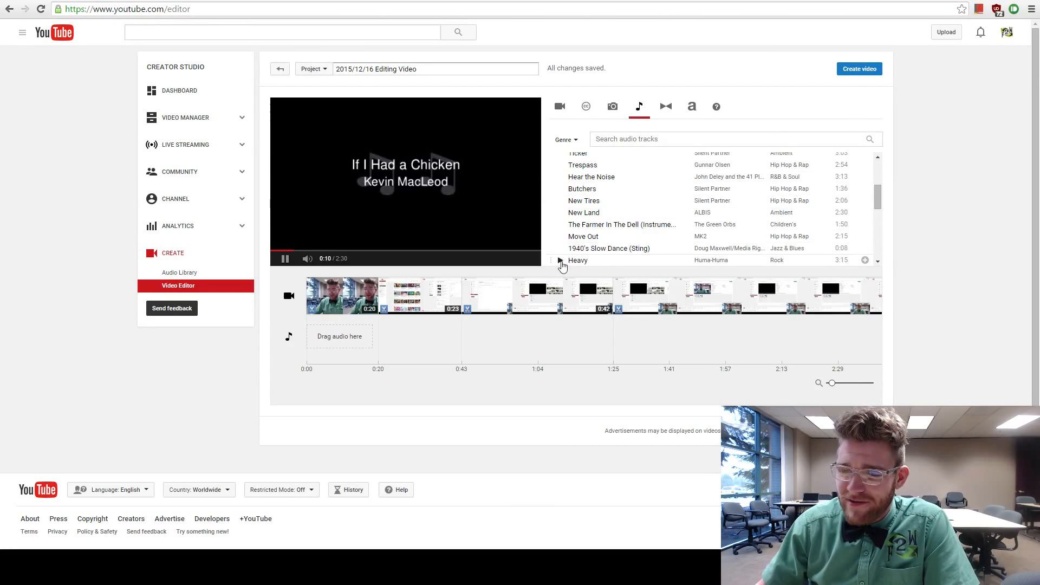
{"action": "left_click", "coordinate": [575, 260]}
Step: Add the Trespass audio track from the start of the project and play it back together with the video
{"action": "scroll", "coordinate": [857, 200], "scroll_direction": "down", "scroll_amount": 2}
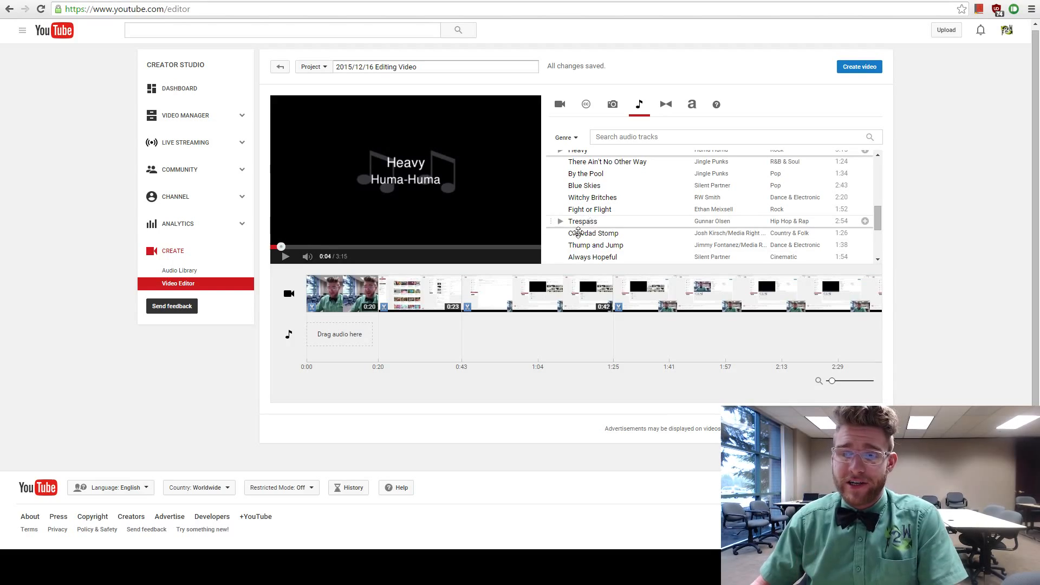
{"action": "left_click_drag", "start_coordinate": [579, 232], "coordinate": [391, 349]}
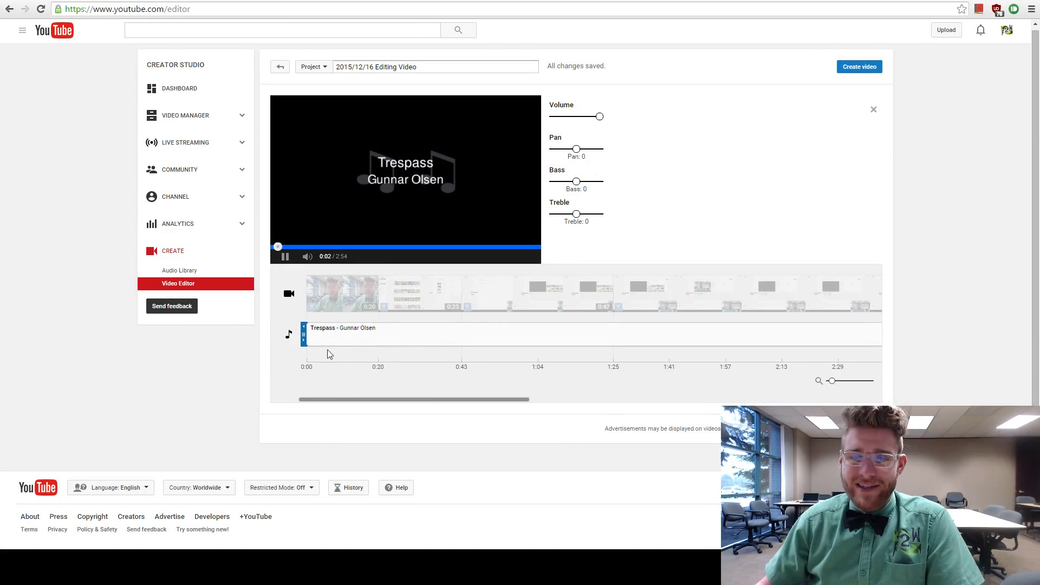
{"action": "left_click", "coordinate": [284, 257]}
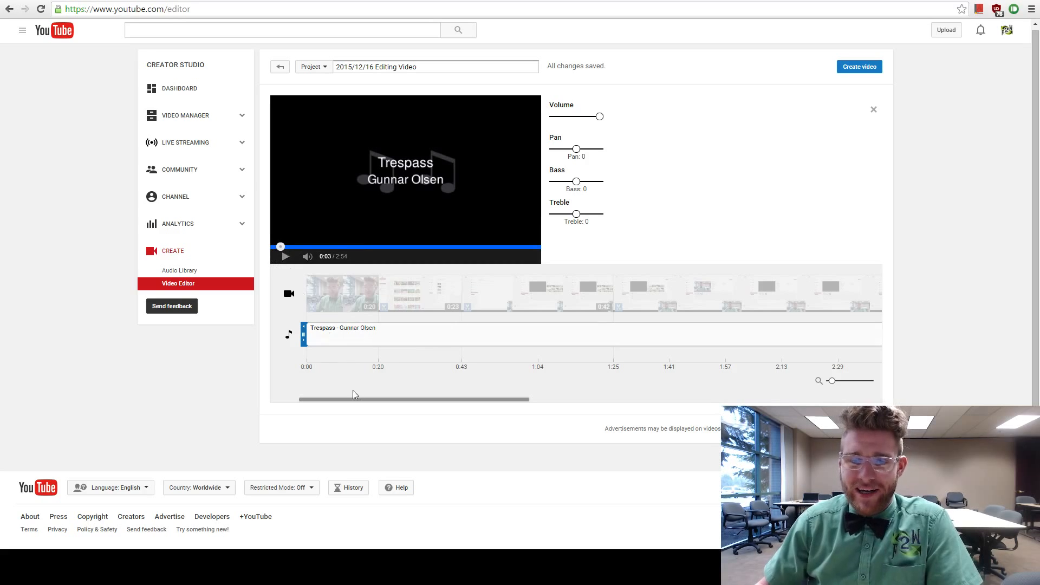
{"action": "left_click", "coordinate": [343, 356]}
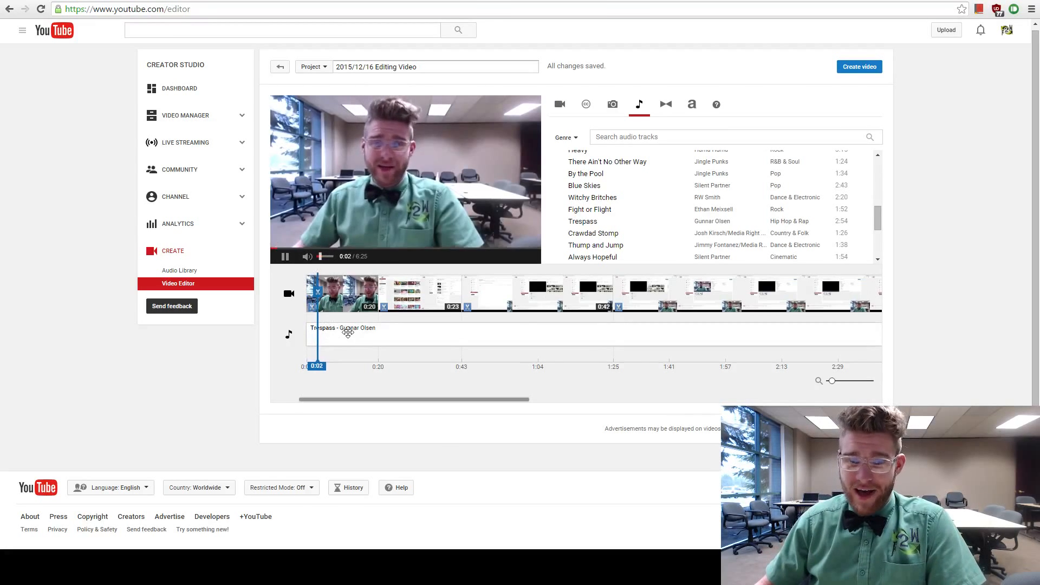
Step: Lower the Trespass track's volume to slightly below half and preview the mix from the start of the video
{"action": "left_click", "coordinate": [348, 332]}
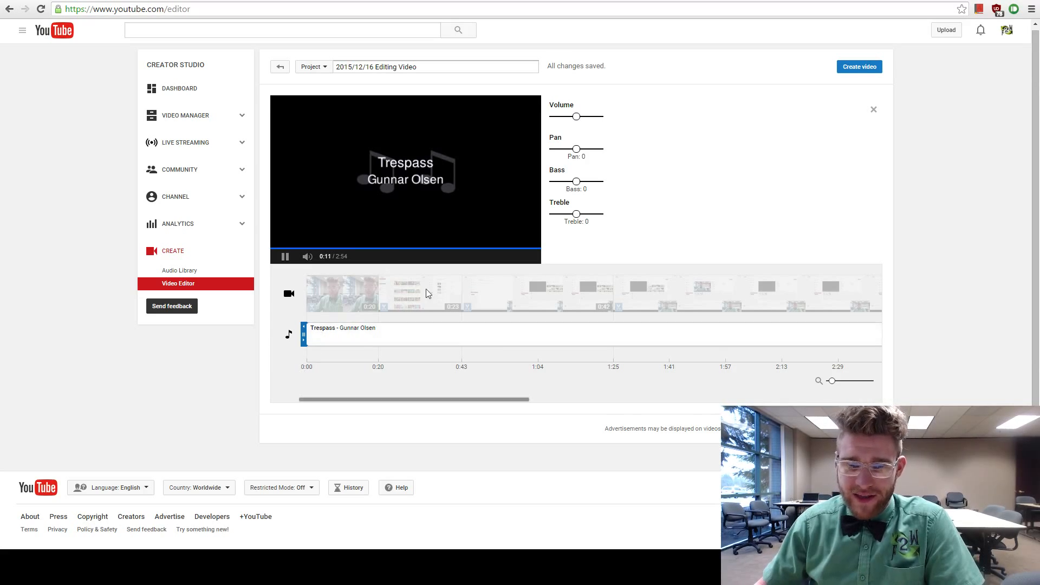
{"action": "left_click", "coordinate": [302, 362]}
{"action": "left_click", "coordinate": [570, 117]}
{"action": "left_click", "coordinate": [307, 366]}
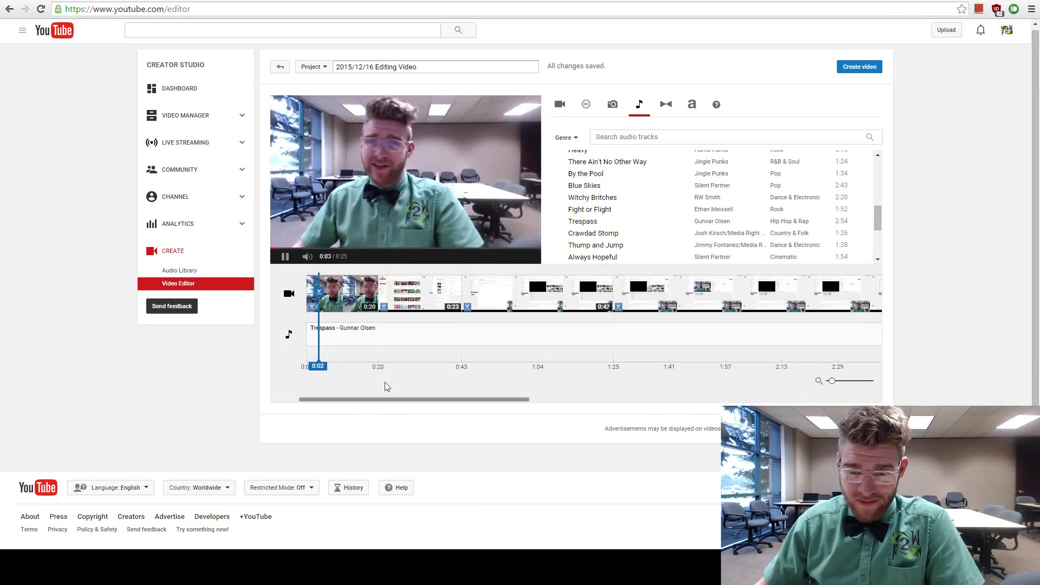
Step: Reduce the Trespass track's volume to near its minimum and replay the opening of the video
{"action": "left_click", "coordinate": [388, 339]}
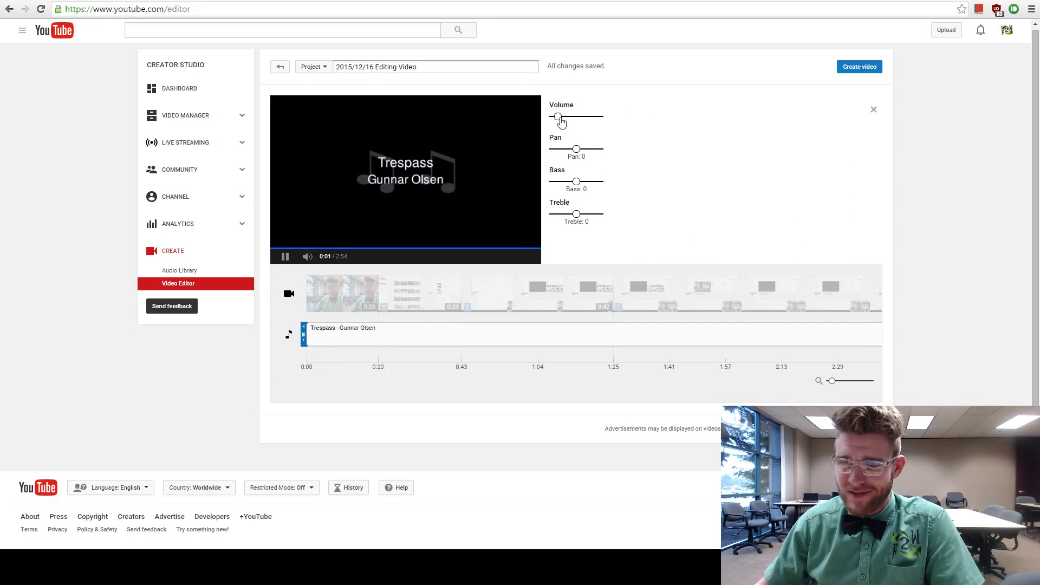
{"action": "left_click", "coordinate": [310, 297]}
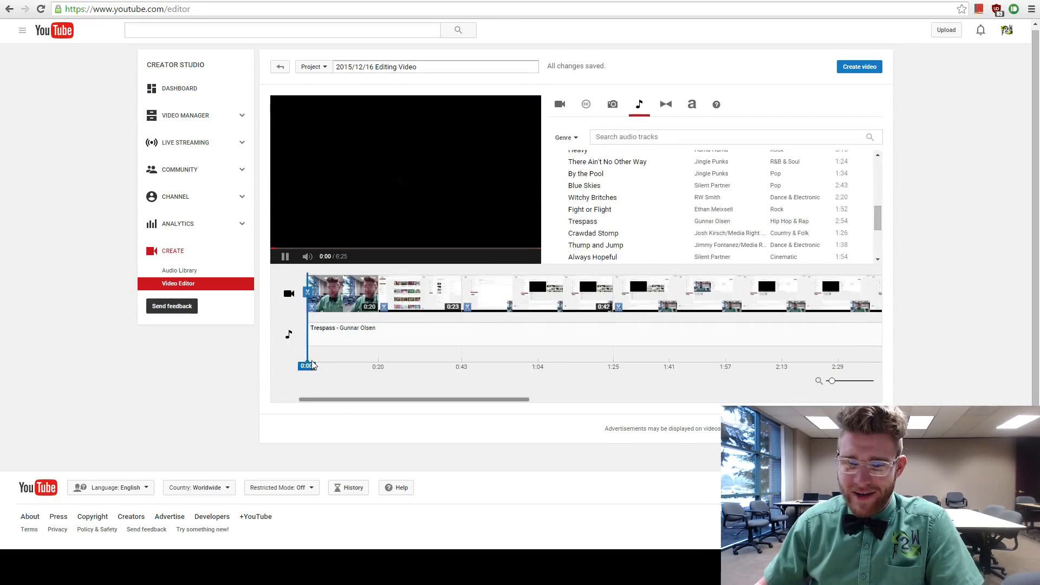
{"action": "left_click", "coordinate": [286, 257]}
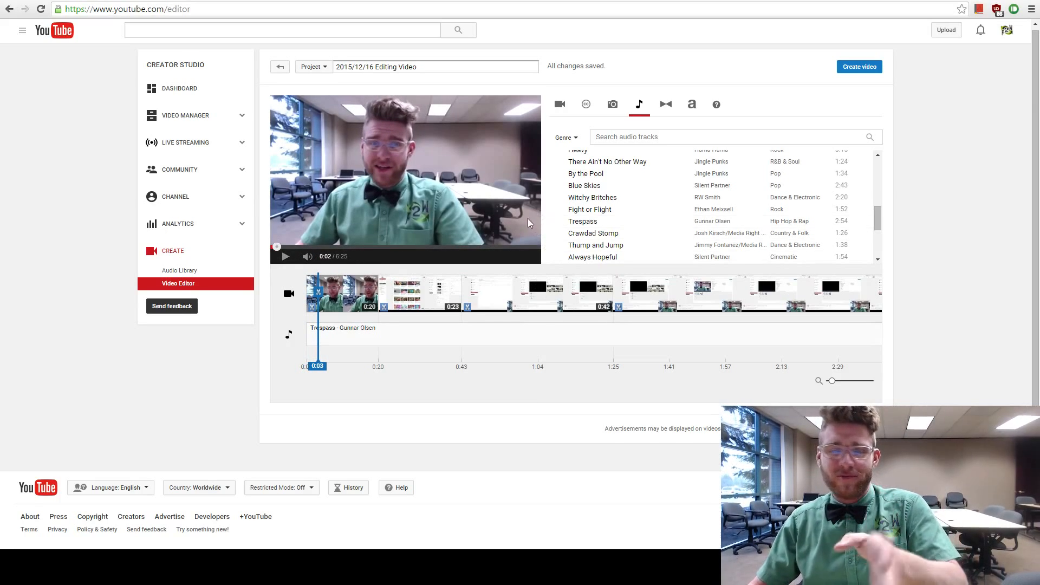
Step: Delete the Trespass track from the audio timeline
{"action": "left_click", "coordinate": [495, 345]}
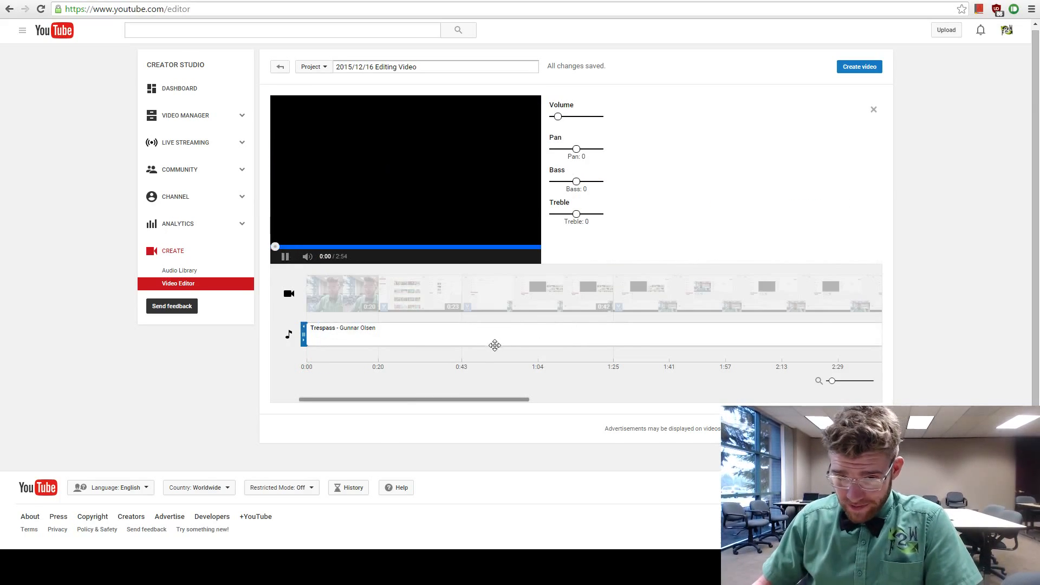
{"action": "key", "text": "Delete"}
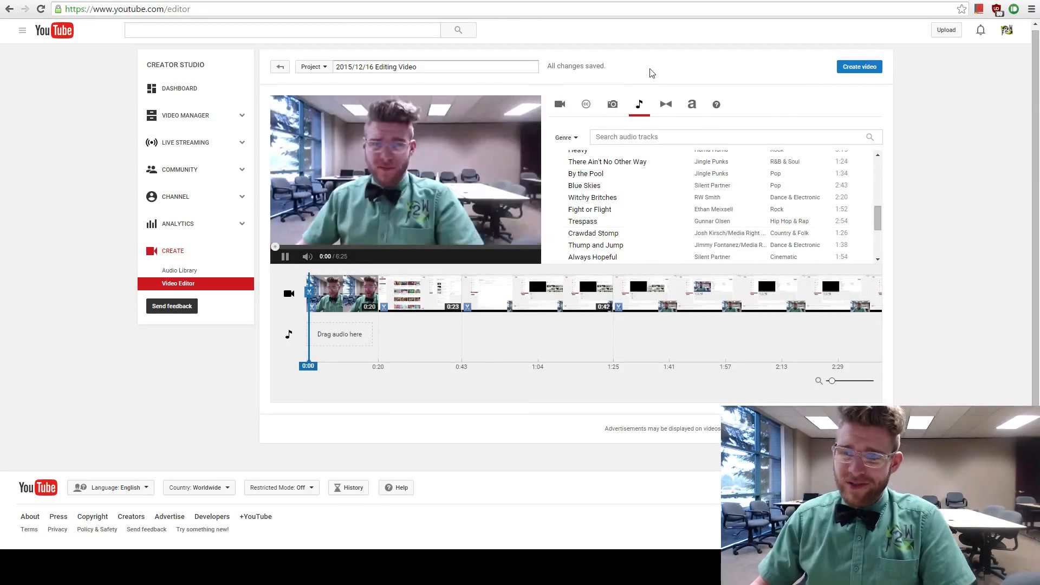
Step: Insert a Crossfade transition before the first clip and preview the opening of the video
{"action": "left_click", "coordinate": [666, 104]}
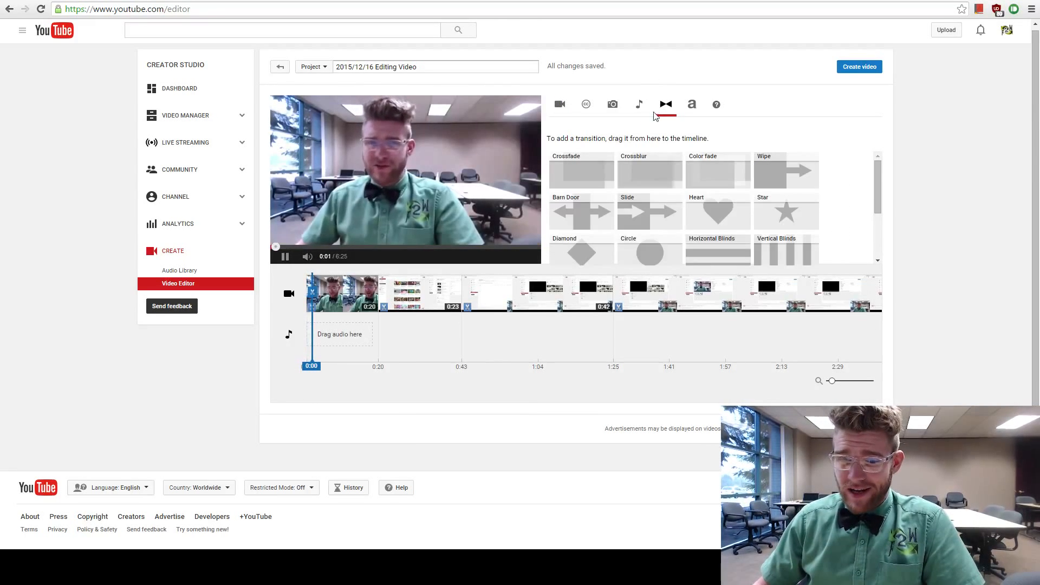
{"action": "left_click", "coordinate": [286, 257]}
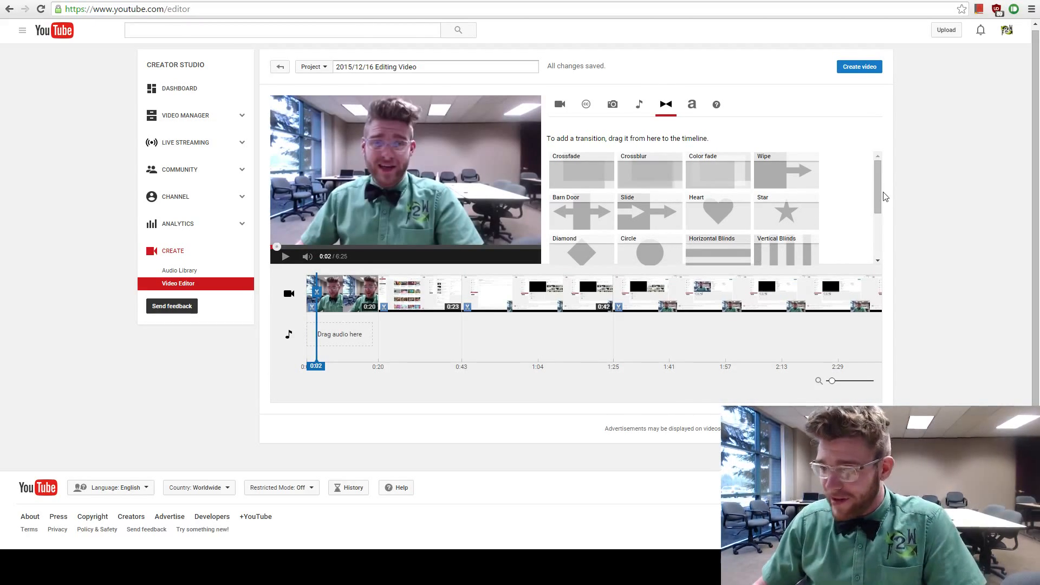
{"action": "left_click_drag", "start_coordinate": [878, 202], "coordinate": [867, 169]}
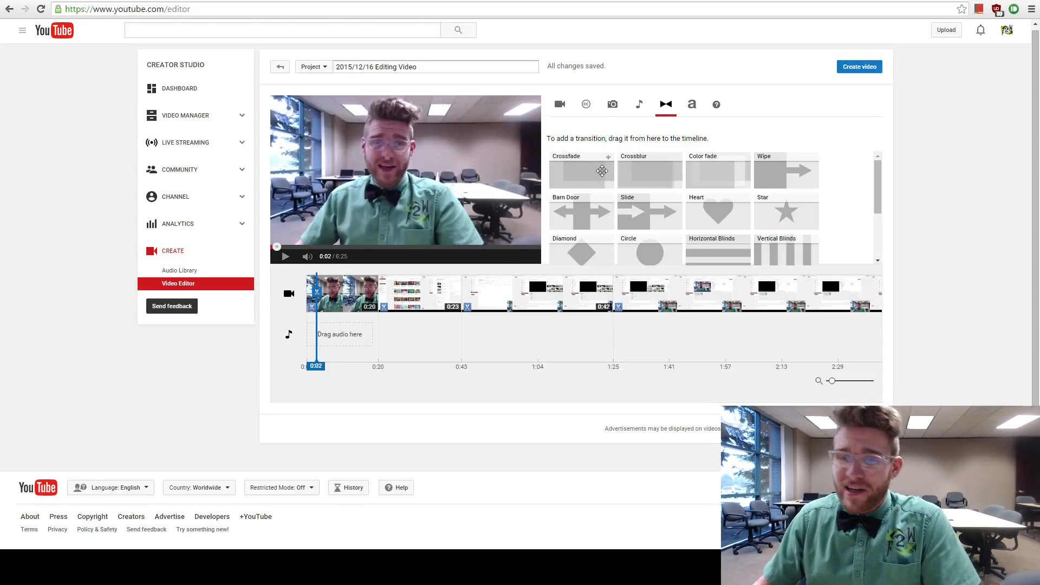
{"action": "left_click_drag", "start_coordinate": [602, 171], "coordinate": [313, 303]}
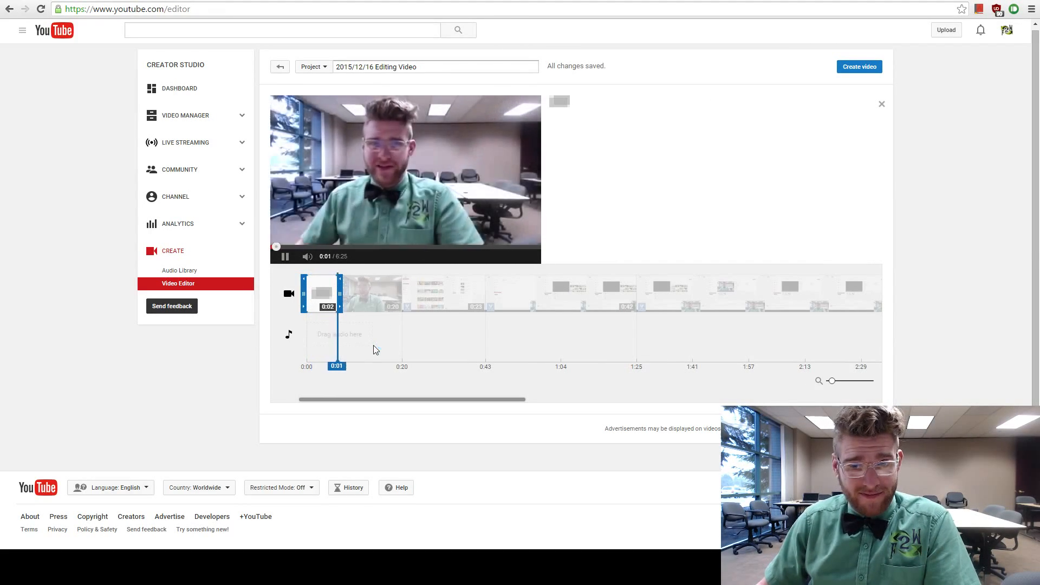
{"action": "left_click", "coordinate": [286, 259]}
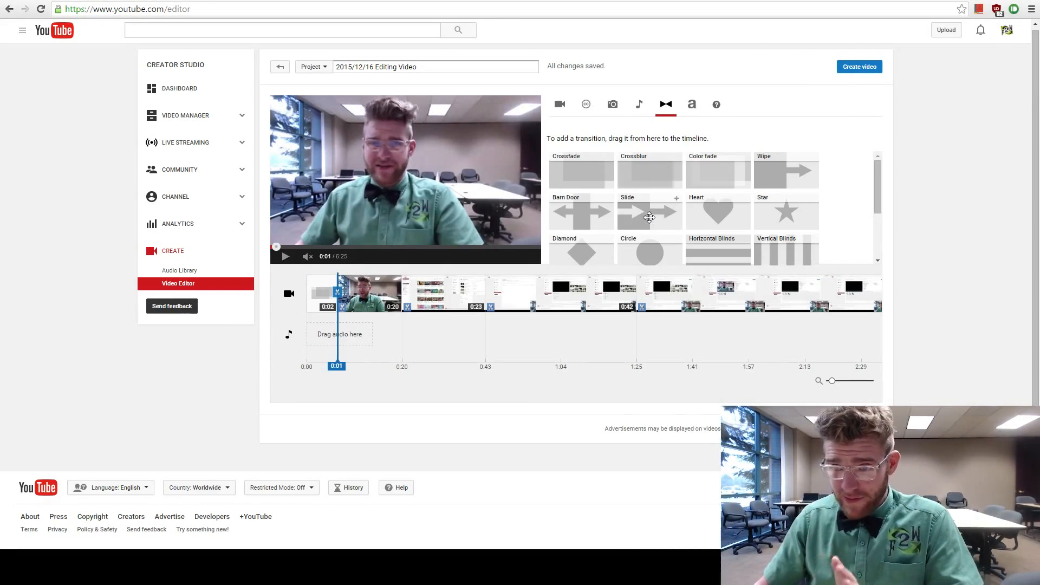
Step: Insert a Crossfade transition between the first and second video clips
{"action": "left_click_drag", "start_coordinate": [594, 176], "coordinate": [427, 330]}
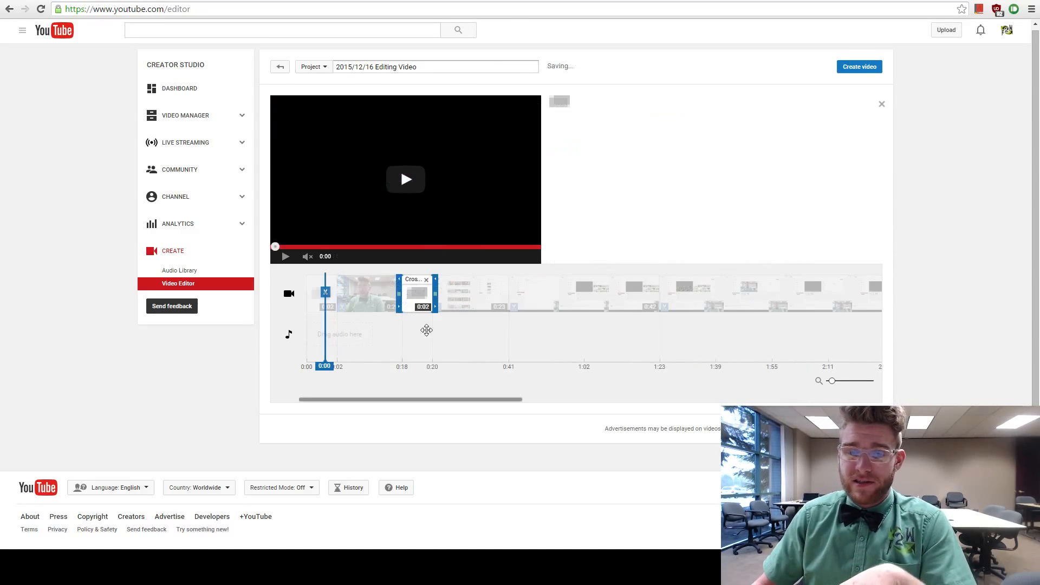
Step: Preview the Crossfade between the first and second video clips and delete it from the timeline
{"action": "left_click", "coordinate": [399, 334]}
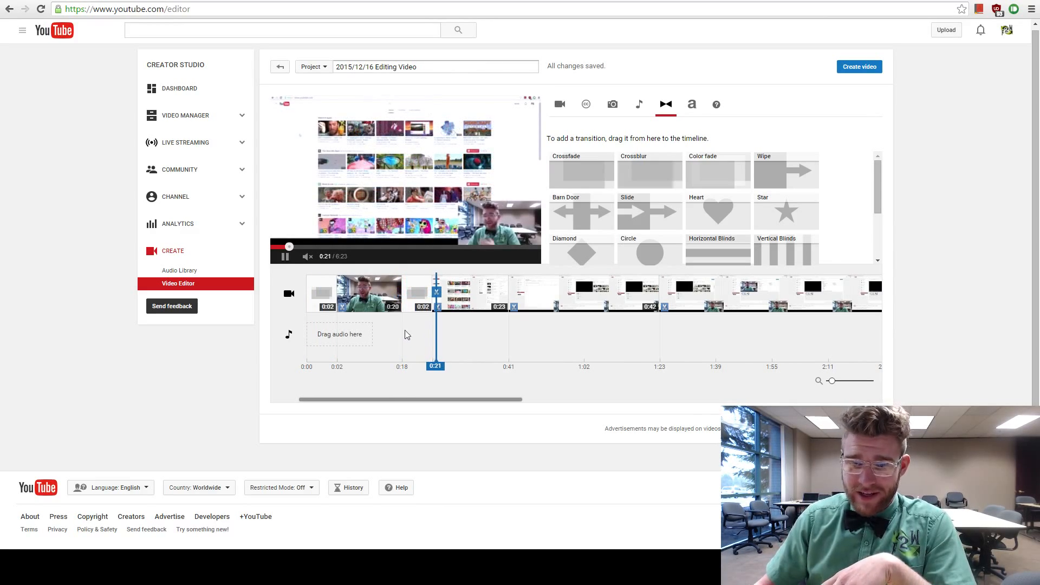
{"action": "left_click", "coordinate": [399, 338]}
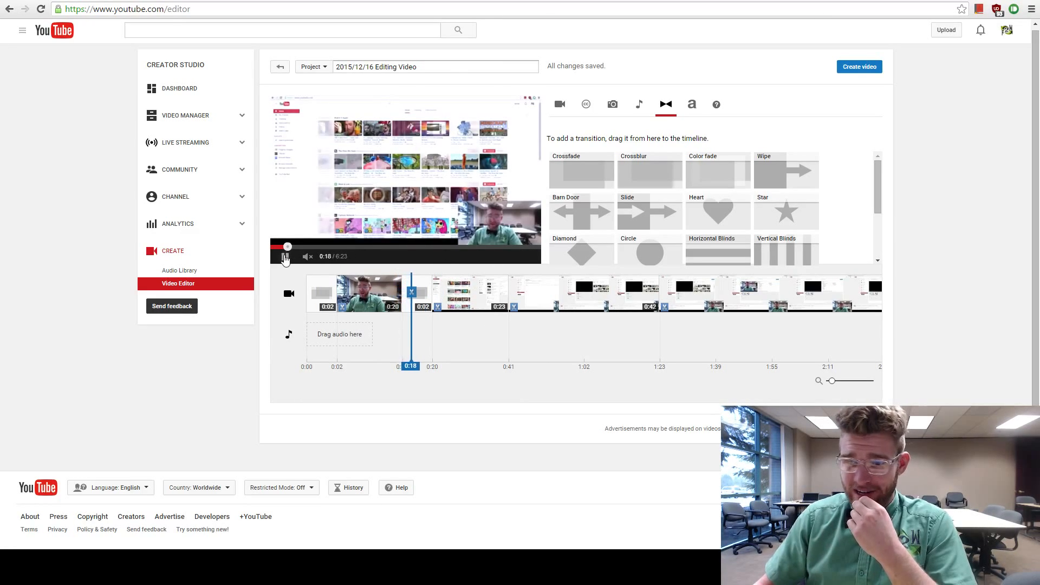
{"action": "left_click", "coordinate": [491, 291]}
{"action": "left_click", "coordinate": [410, 305]}
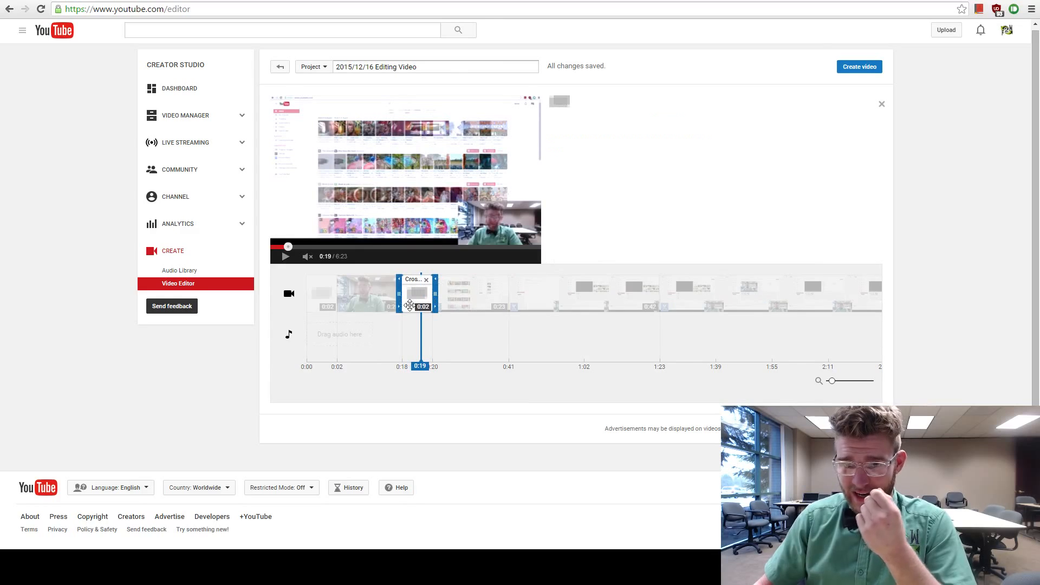
{"action": "left_click", "coordinate": [426, 280]}
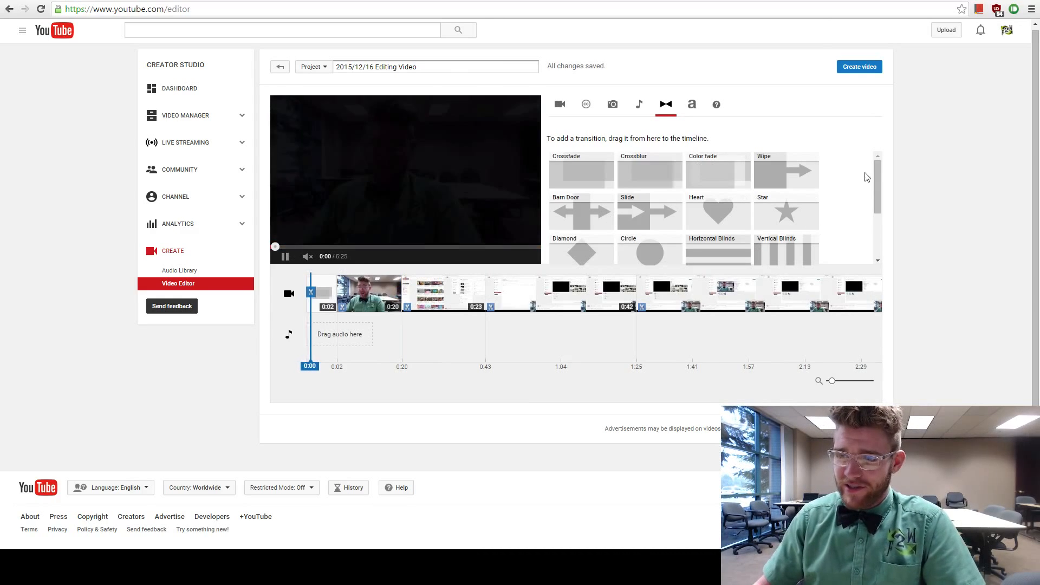
Step: Insert a Centered title between the opening Crossfade and the first video clip
{"action": "left_click_drag", "start_coordinate": [881, 176], "coordinate": [873, 217]}
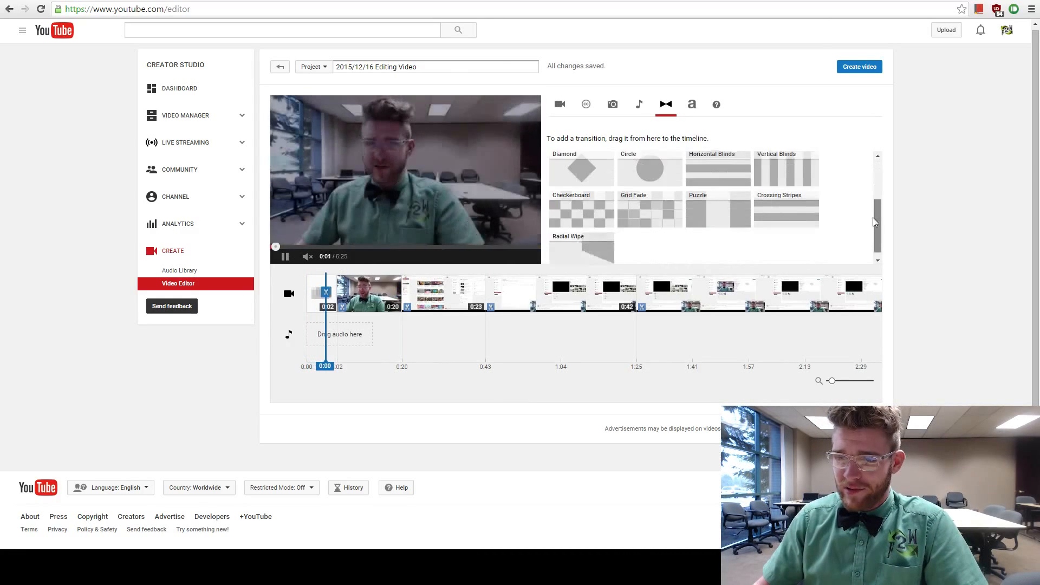
{"action": "left_click", "coordinate": [692, 104]}
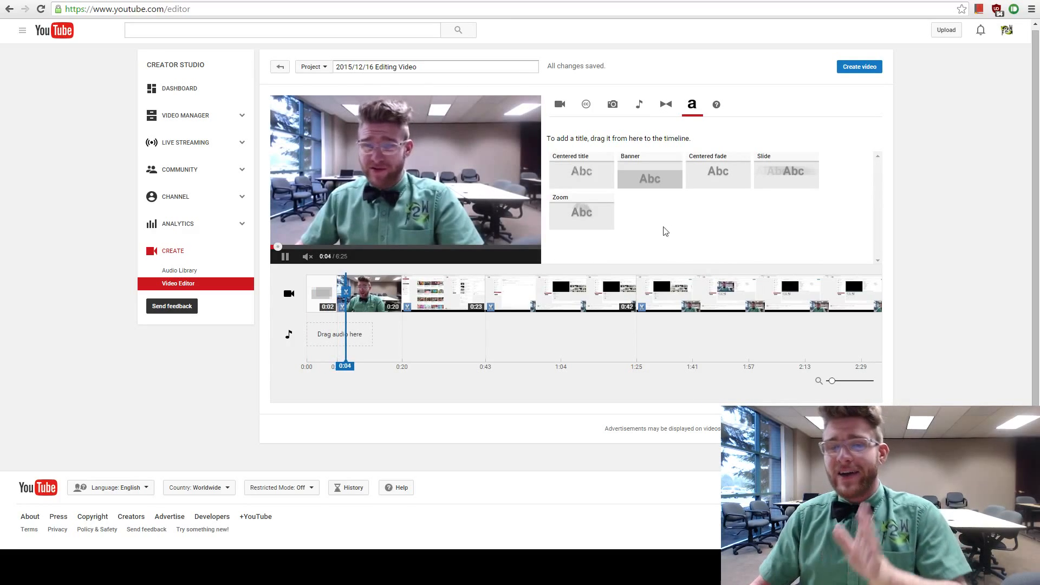
{"action": "left_click_drag", "start_coordinate": [595, 173], "coordinate": [364, 297]}
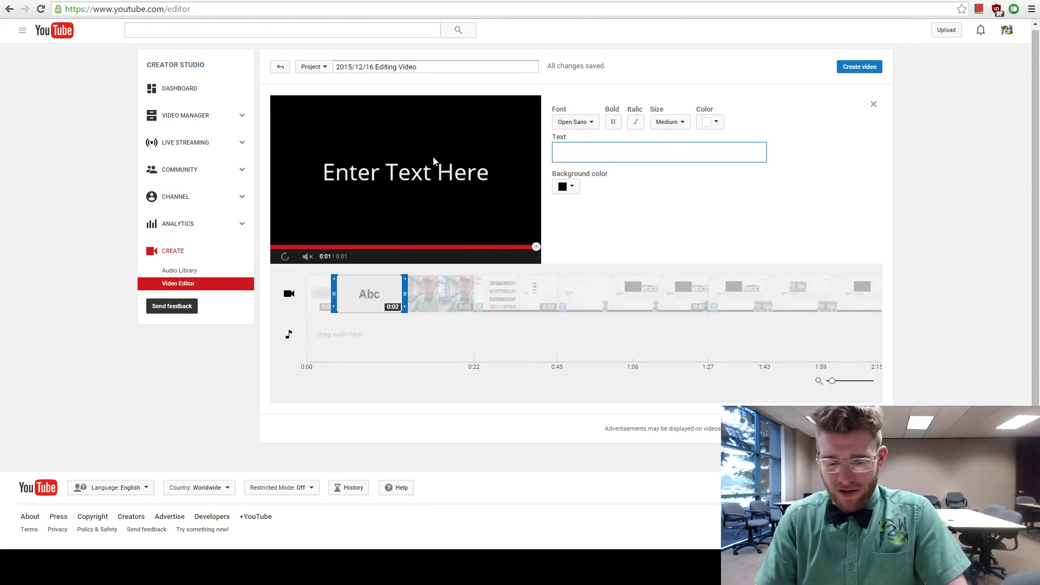
{"action": "type", "text": "WELCO"}
{"action": "key", "text": "BackSpace"}
{"action": "key", "text": "BackSpace"}
{"action": "key", "text": "BackSpace"}
{"action": "key", "text": "BackSpace"}
{"action": "key", "text": "BackSpace"}
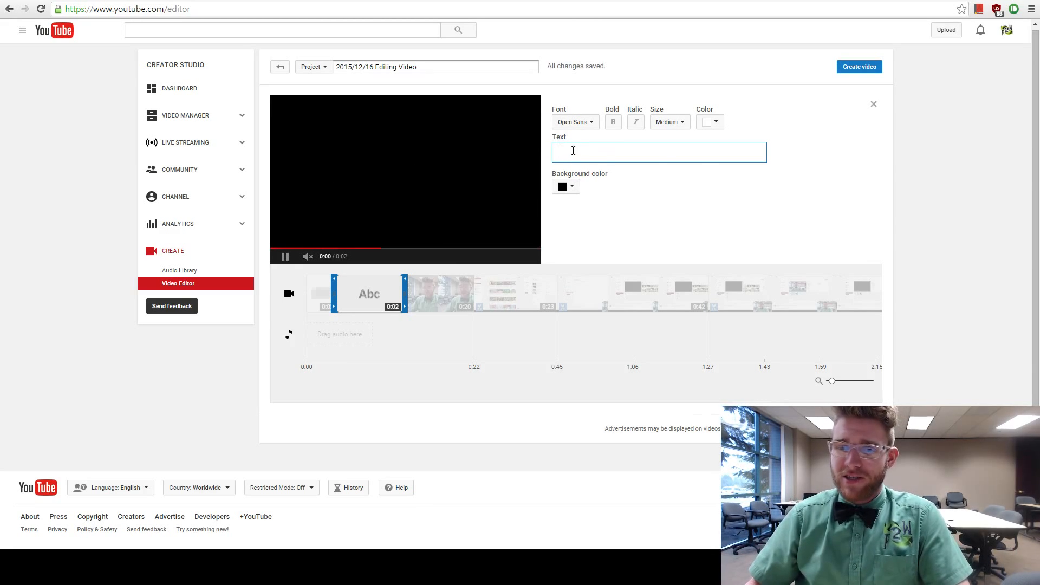
Step: Set the title card's background color to bright green
{"action": "left_click", "coordinate": [568, 187]}
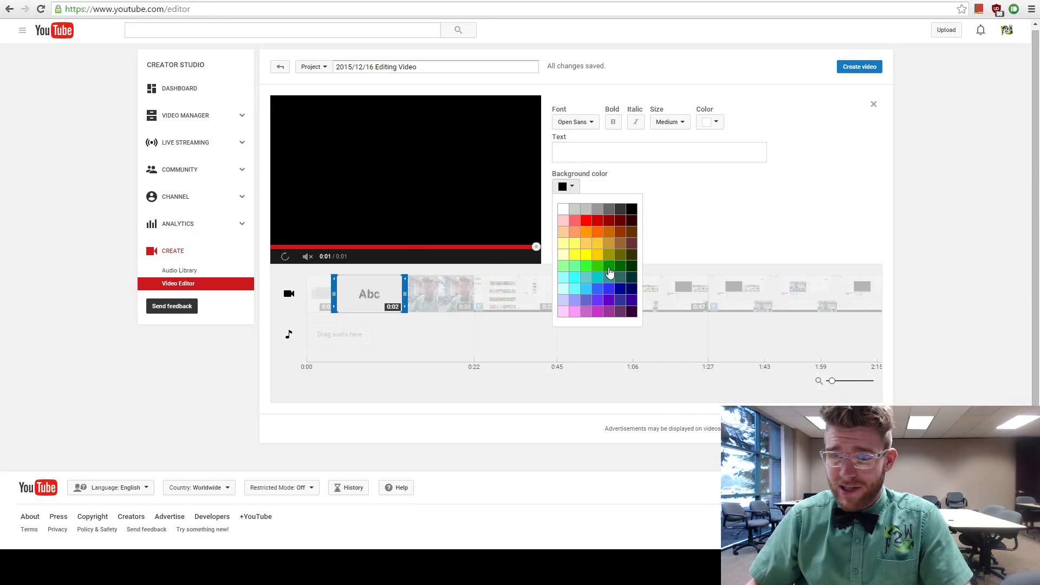
{"action": "left_click", "coordinate": [597, 269]}
{"action": "left_click", "coordinate": [612, 157]}
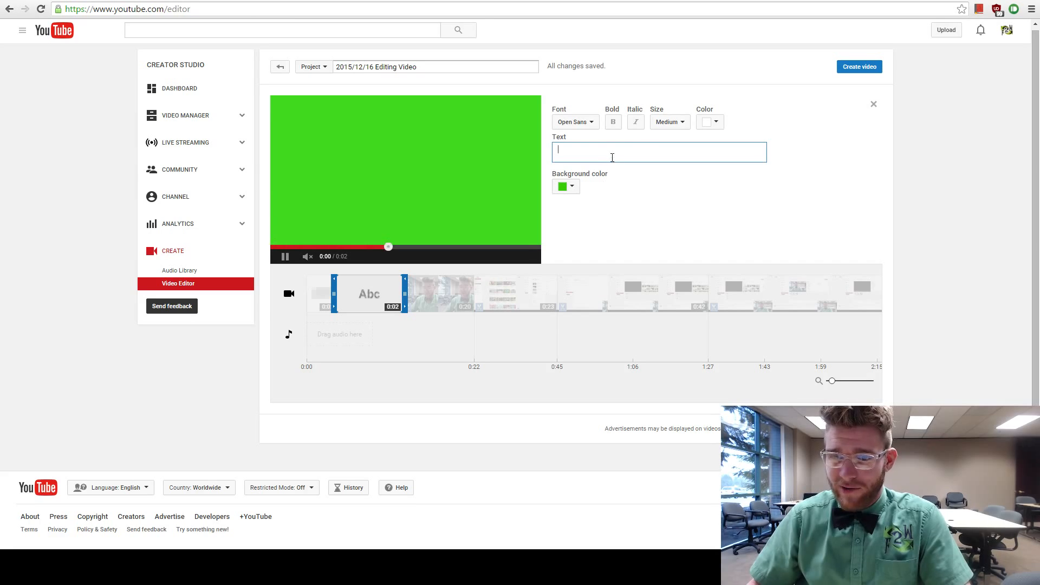
Step: Set the title's text color to purple, enter the text "WIDGETARIA" and finish editing the title
{"action": "left_click", "coordinate": [707, 122]}
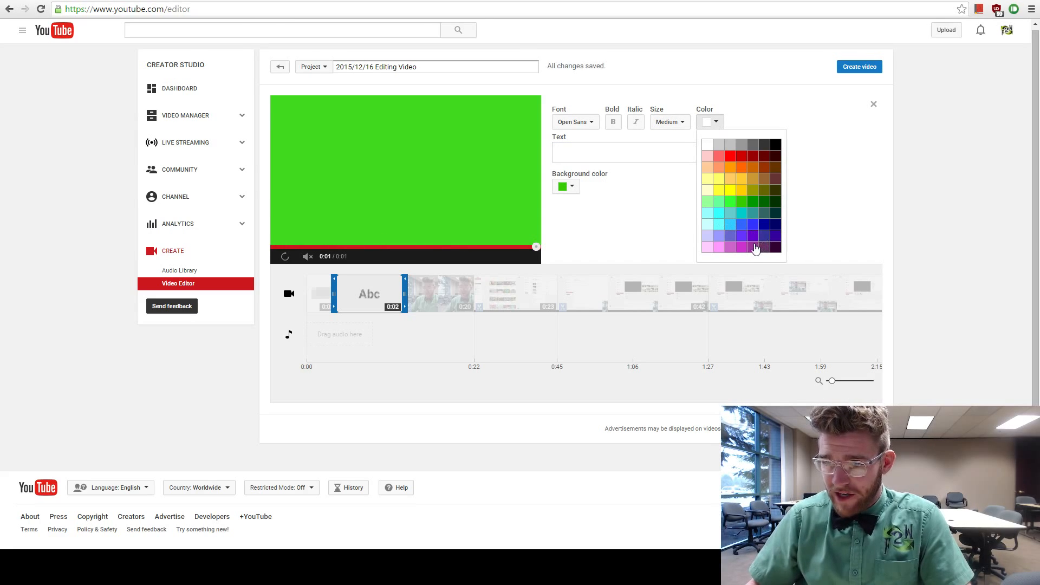
{"action": "left_click", "coordinate": [755, 248]}
{"action": "left_click", "coordinate": [642, 155]}
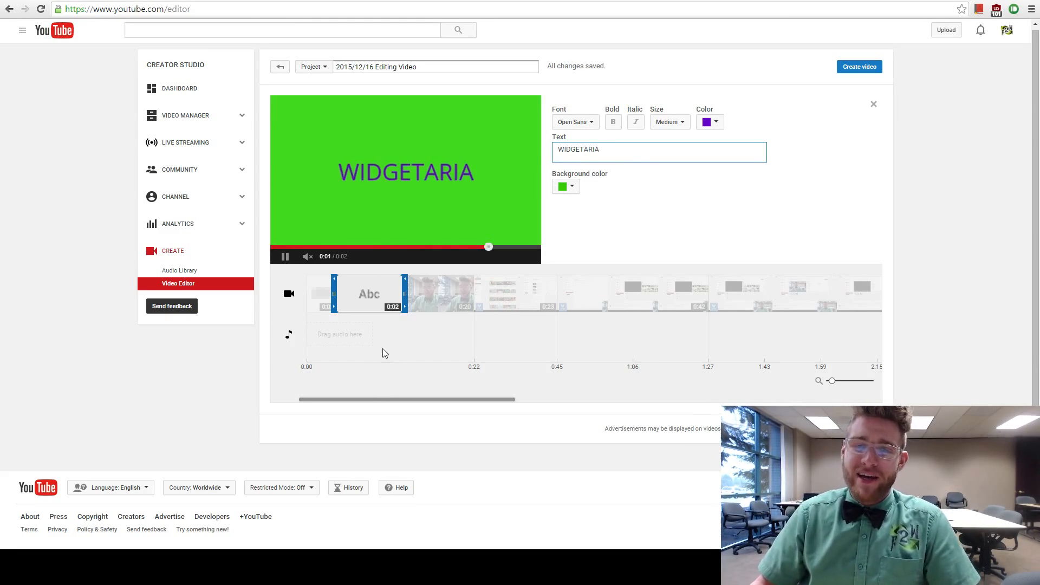
{"action": "left_click", "coordinate": [425, 348]}
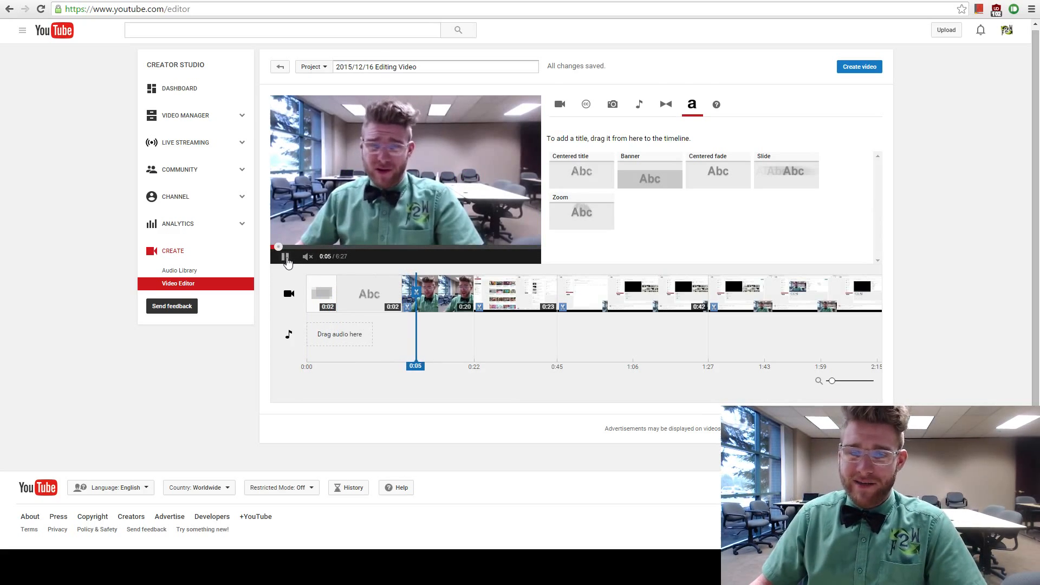
Step: Pause the preview and delete the title card from the timeline
{"action": "left_click", "coordinate": [285, 257]}
{"action": "left_click", "coordinate": [368, 299]}
{"action": "key", "text": "Delete"}
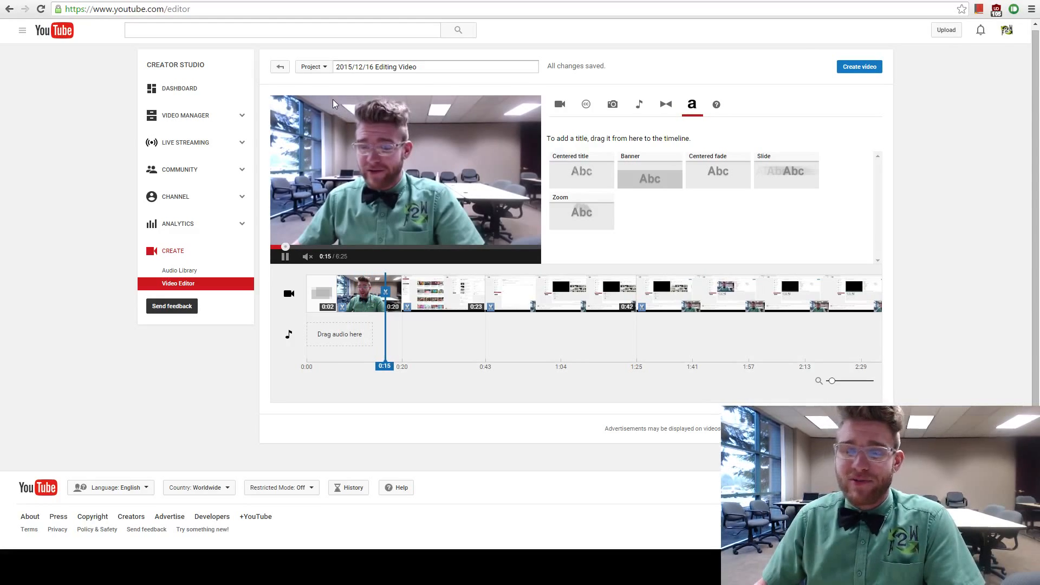
{"action": "left_click", "coordinate": [473, 71]}
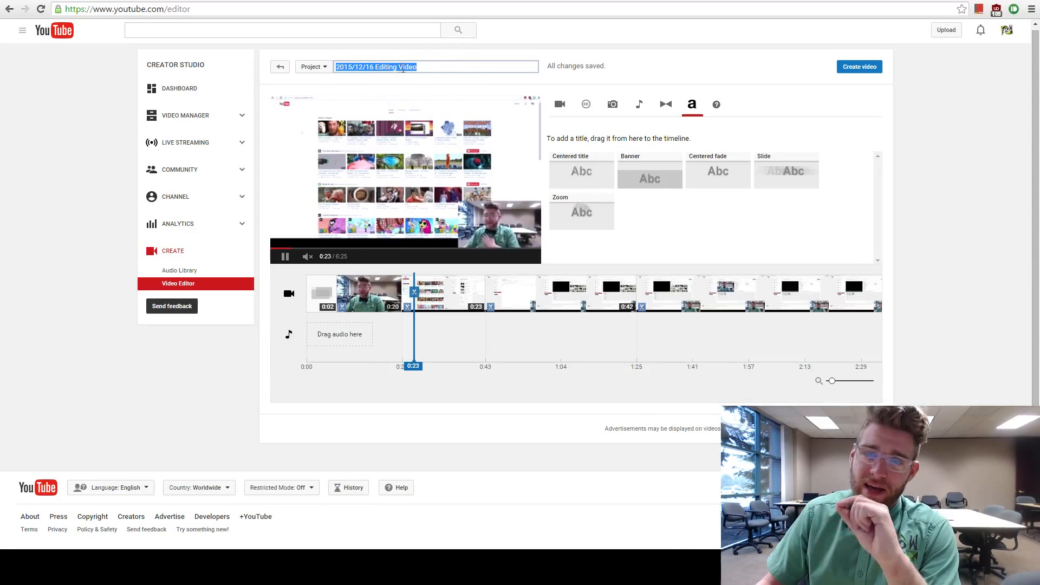
{"action": "left_click", "coordinate": [445, 65]}
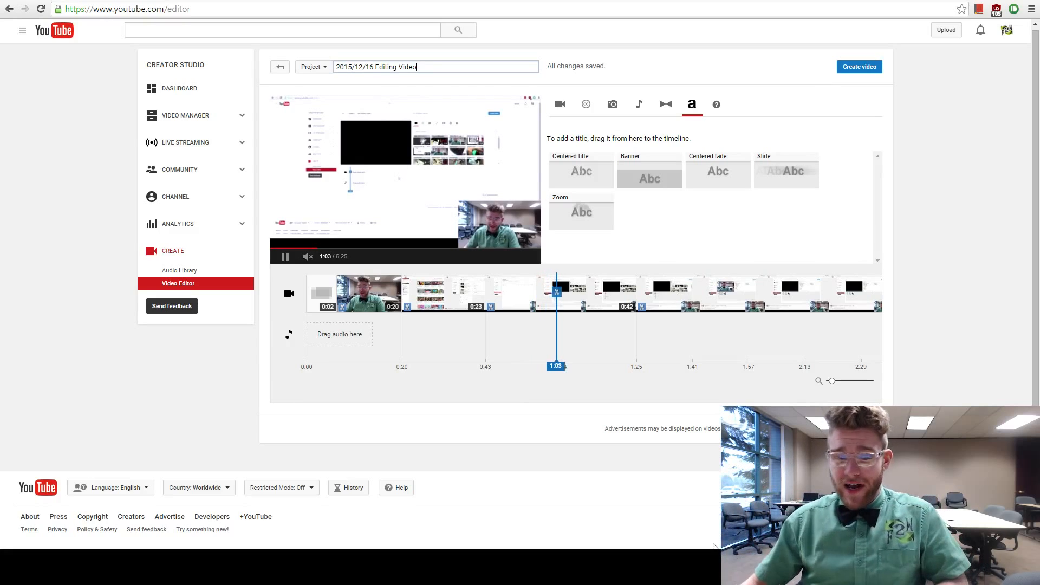
{"action": "left_click", "coordinate": [255, 547]}
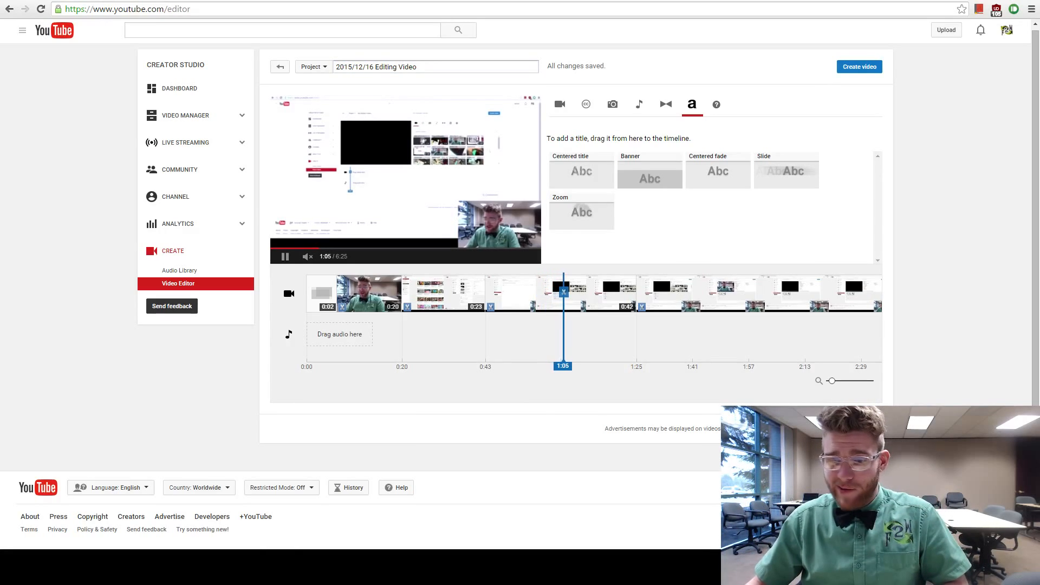